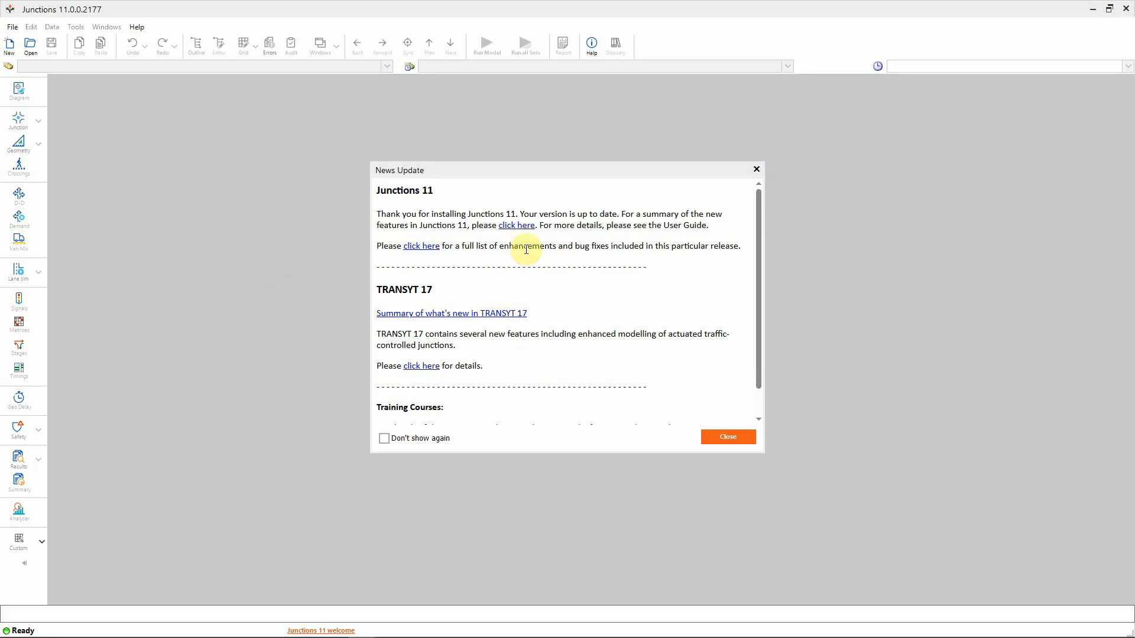
Dismiss the news update after checking the version note and create a new four-arm roundabout file with priority control
drag(520, 214, 621, 213)
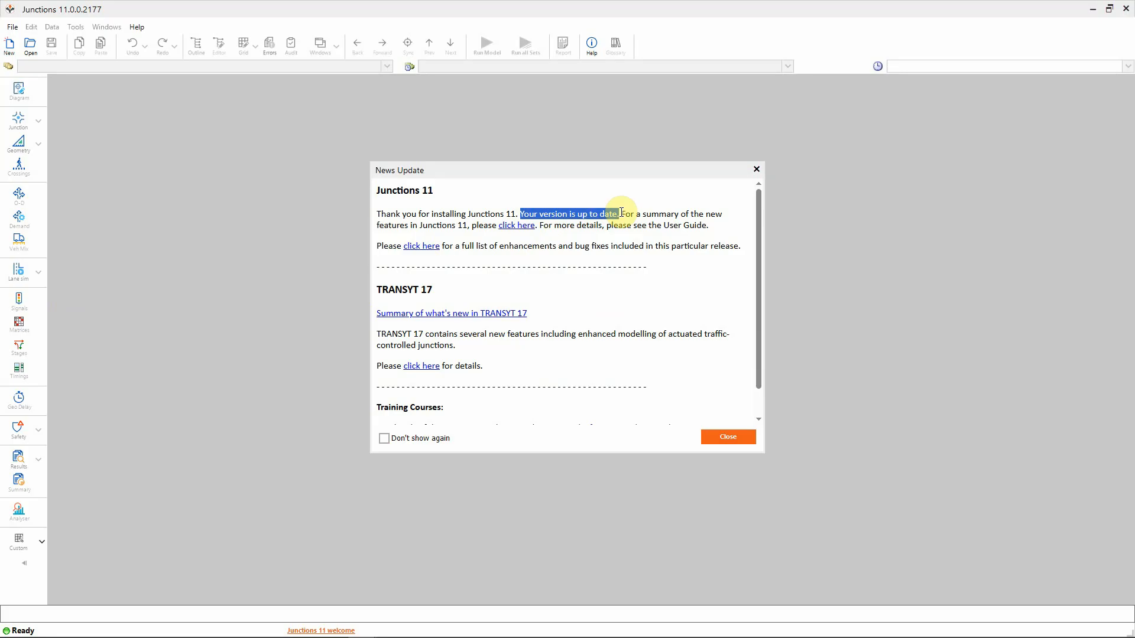
click(620, 299)
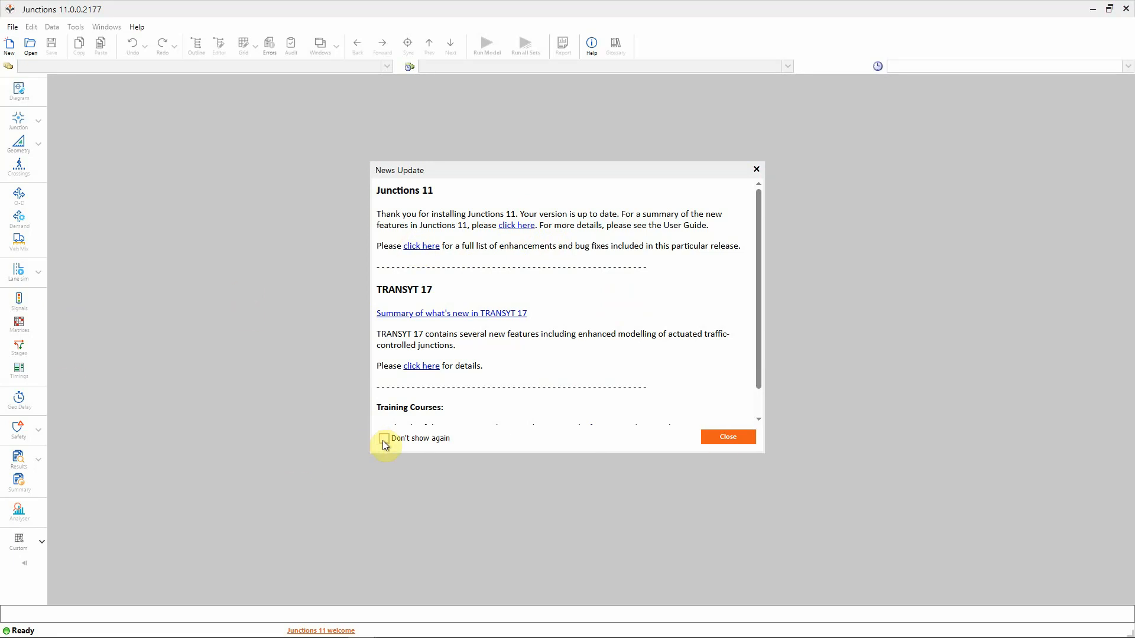
click(724, 440)
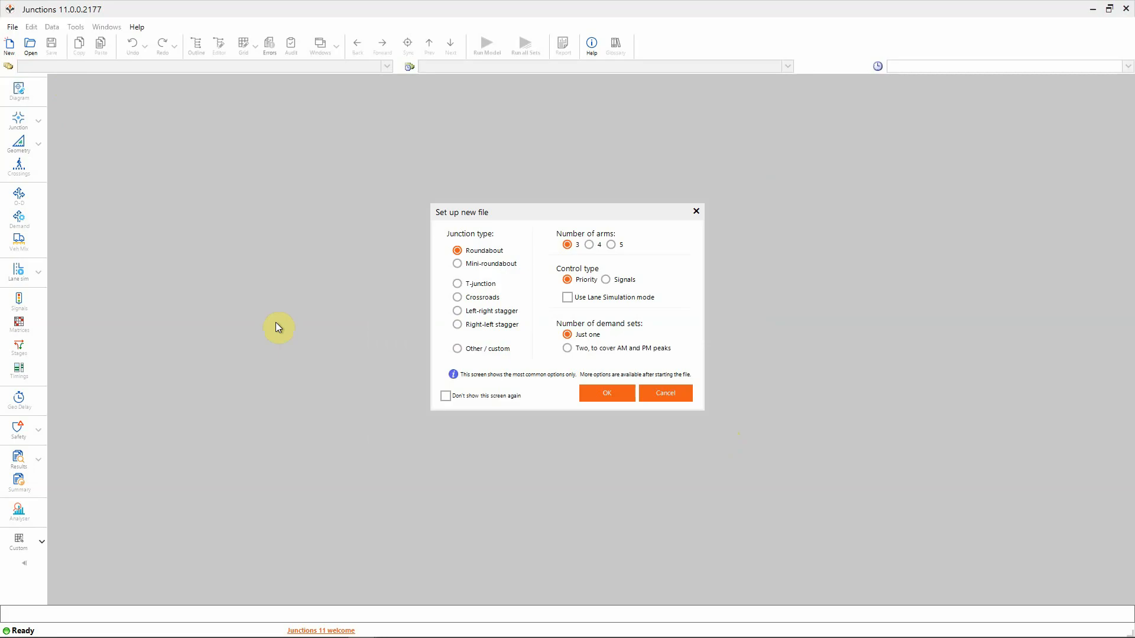
click(592, 247)
click(607, 395)
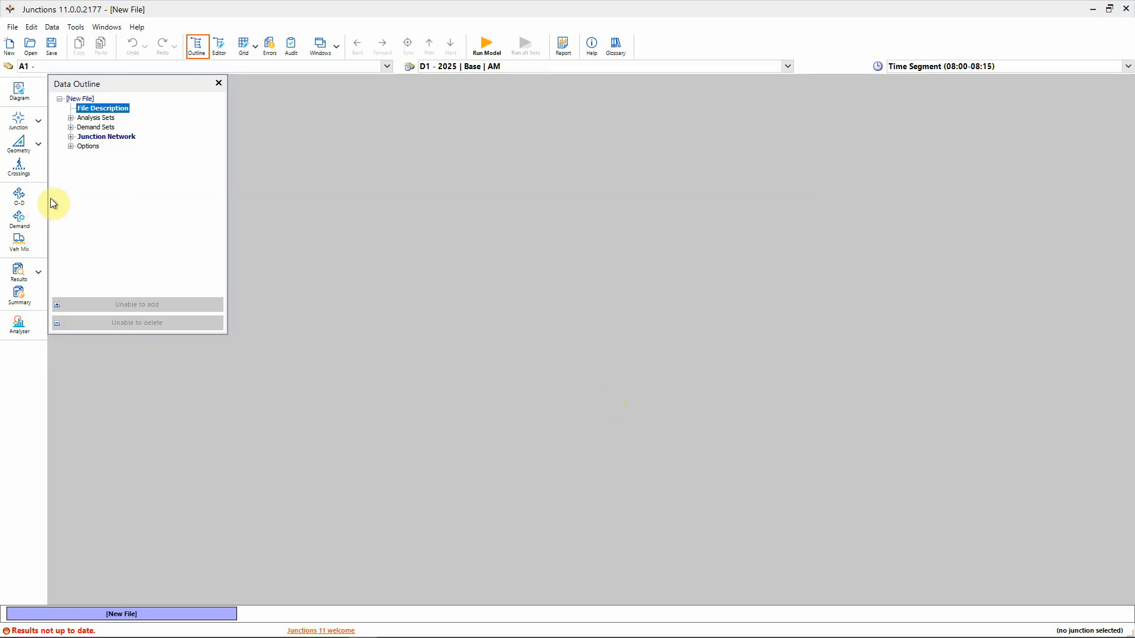
Expand the junction network, options and demand sets in the data outline, and view the Junction 1 and Sorting and Display properties
click(70, 137)
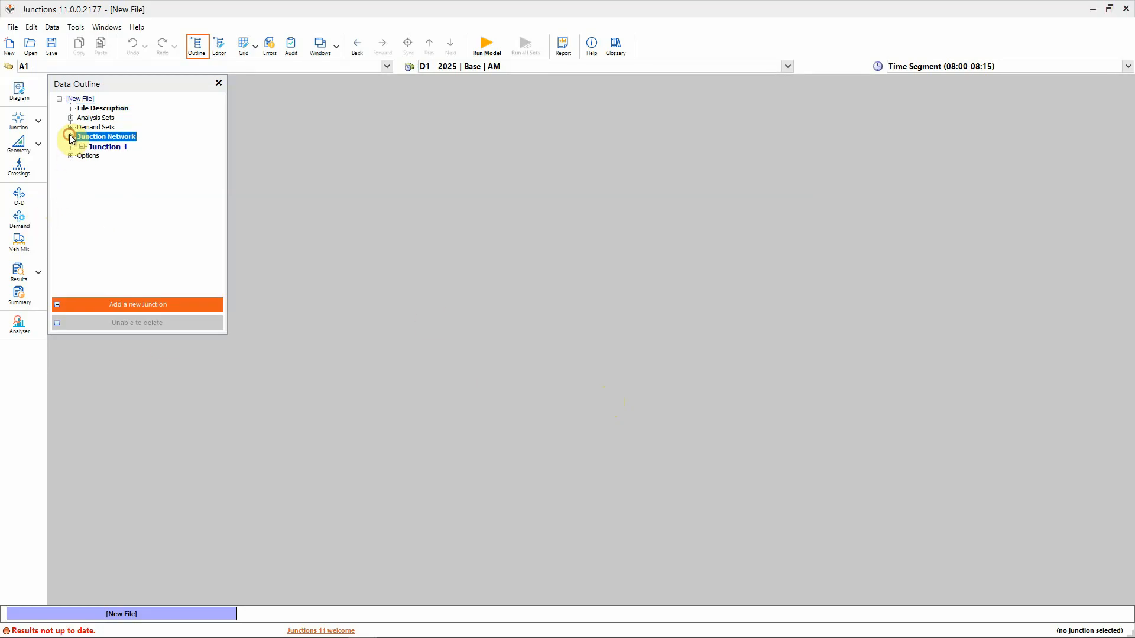
click(70, 156)
click(70, 127)
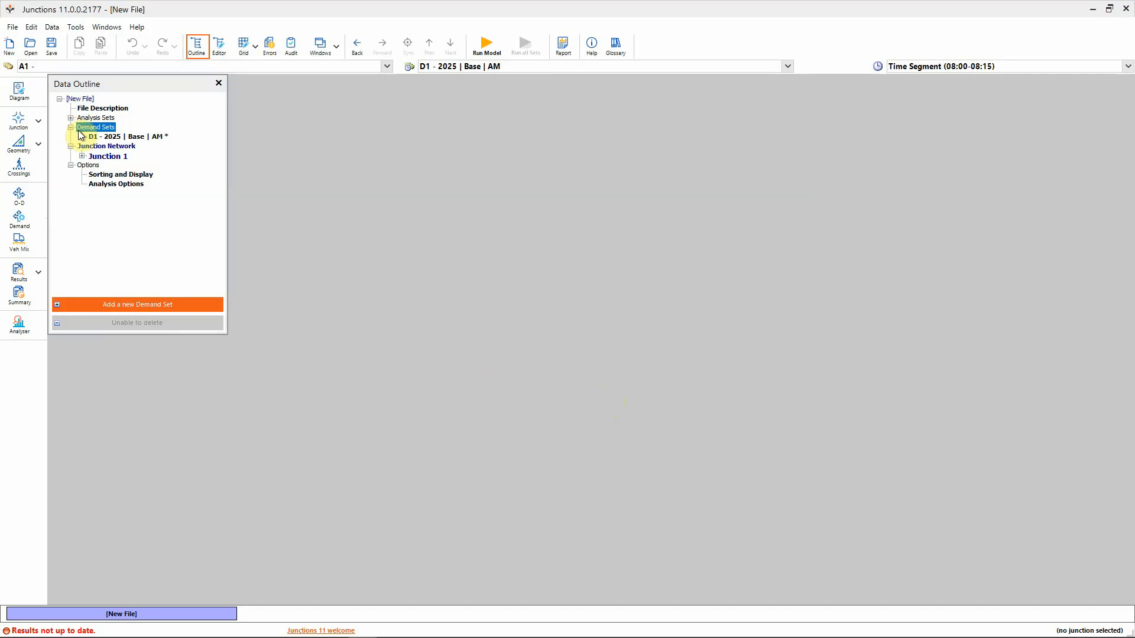
double_click(115, 156)
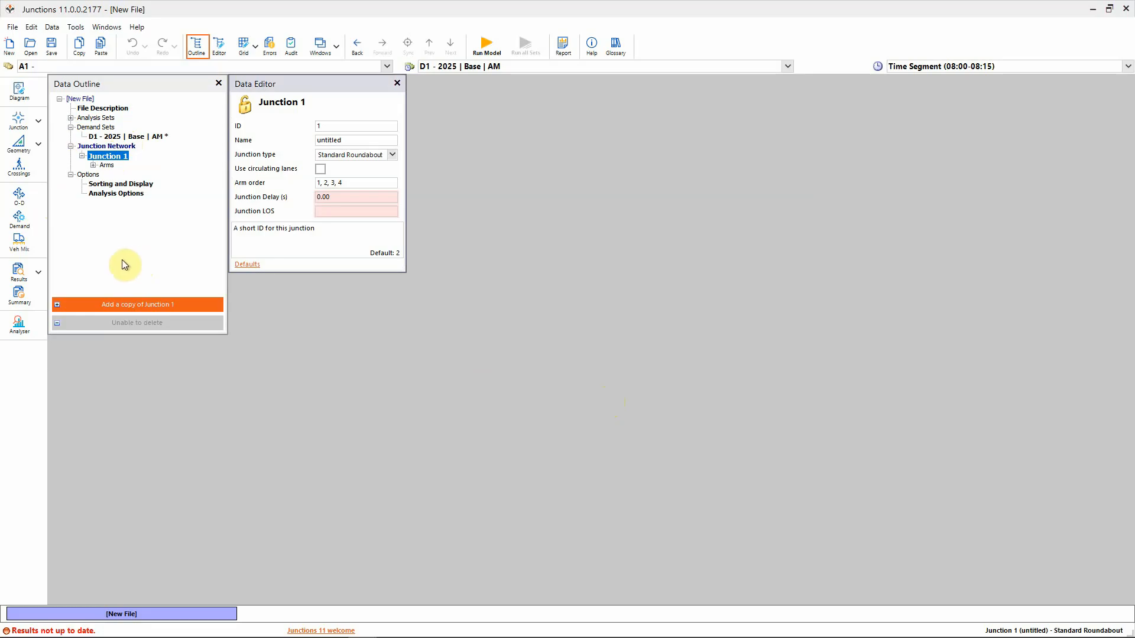
click(111, 185)
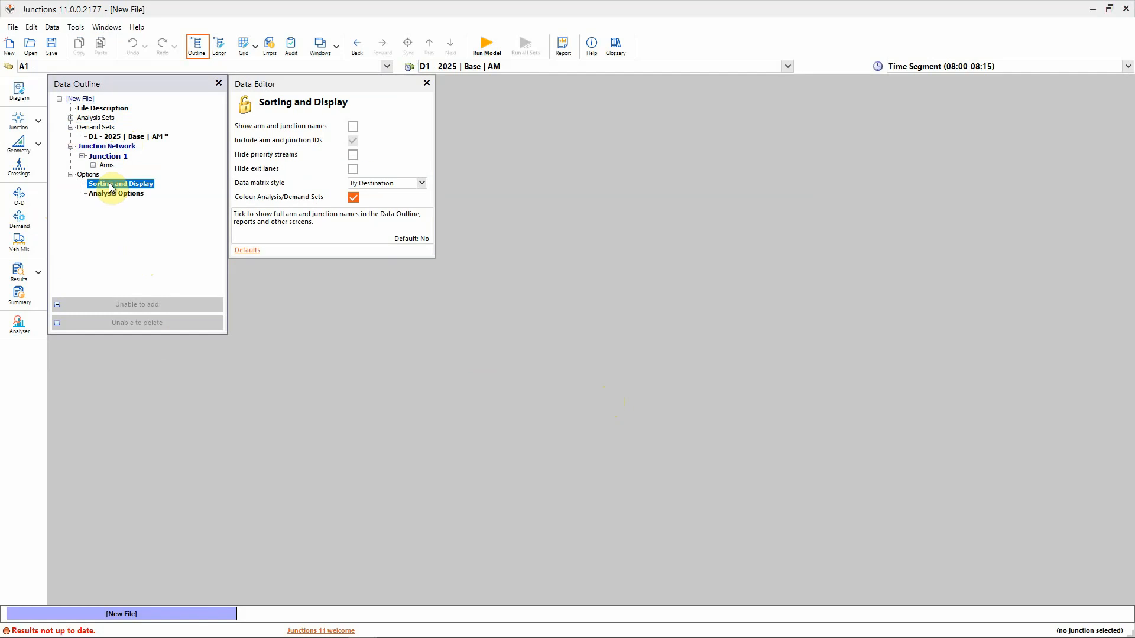
Expand Junction 1's arms in the data outline and view the properties of Arm 1
click(108, 156)
click(105, 165)
click(92, 165)
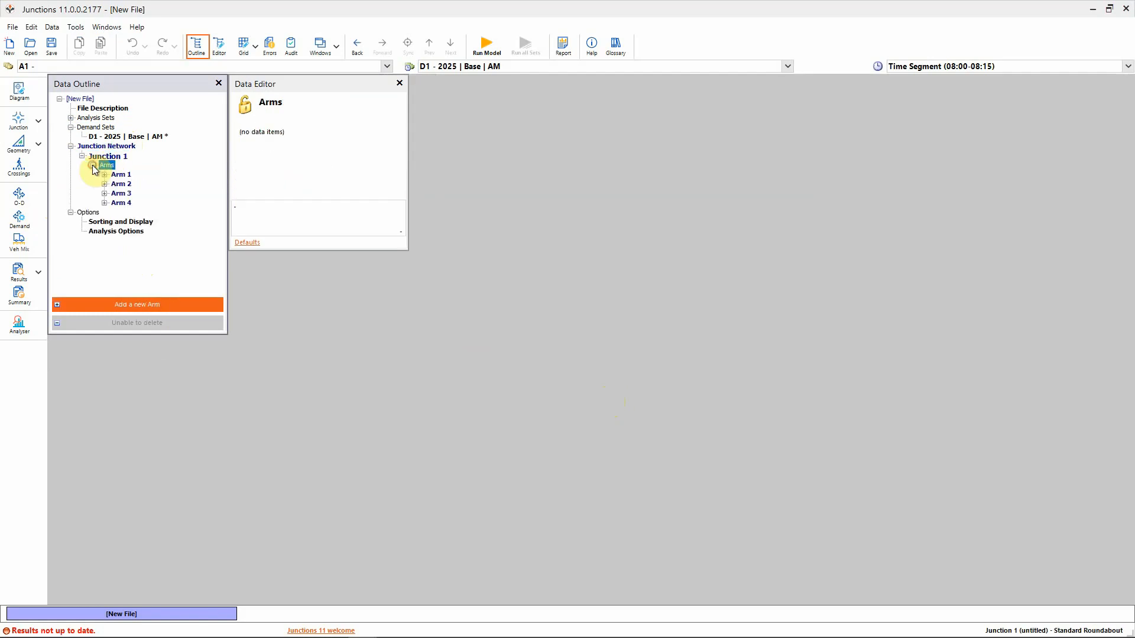
click(113, 175)
click(104, 174)
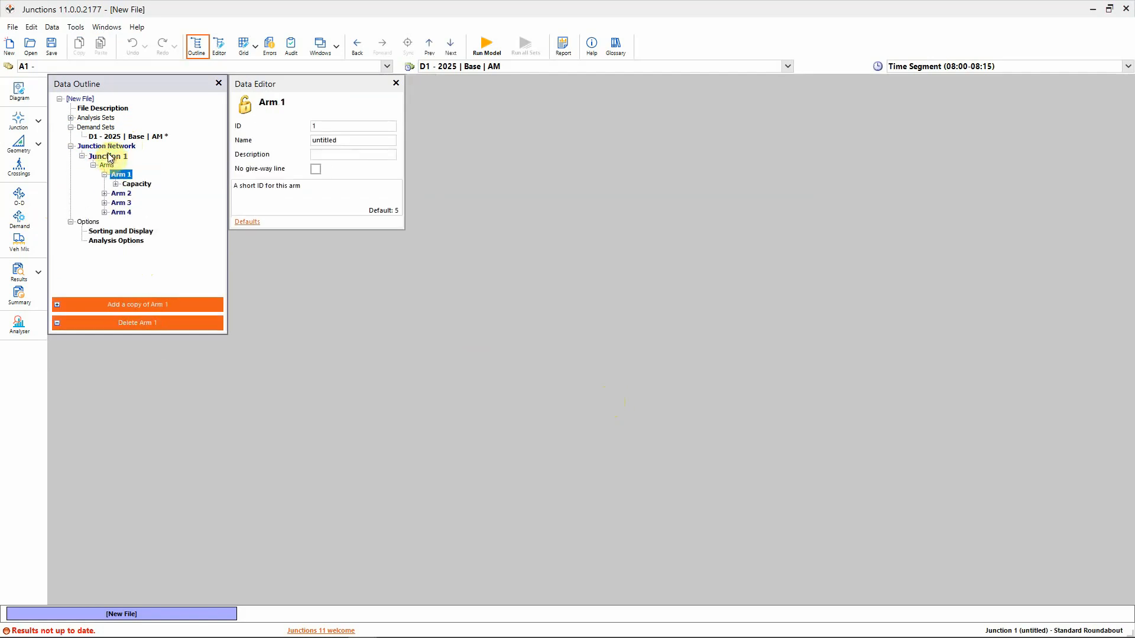
Review the available junction types for Junction 1 without changing the type, and close the data editor
click(109, 157)
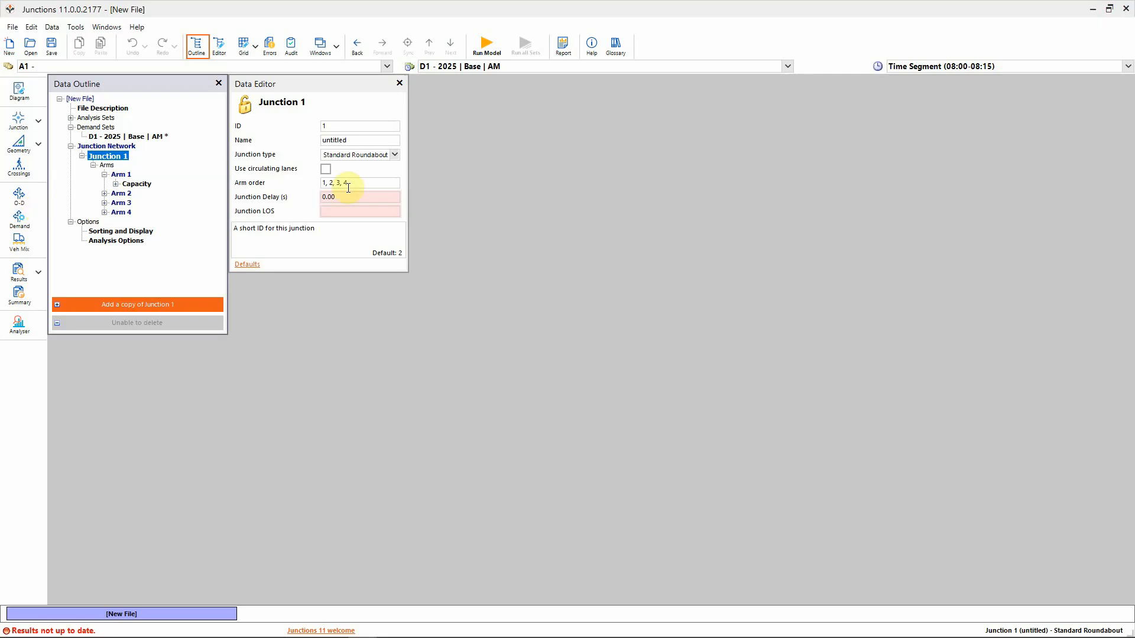
click(396, 156)
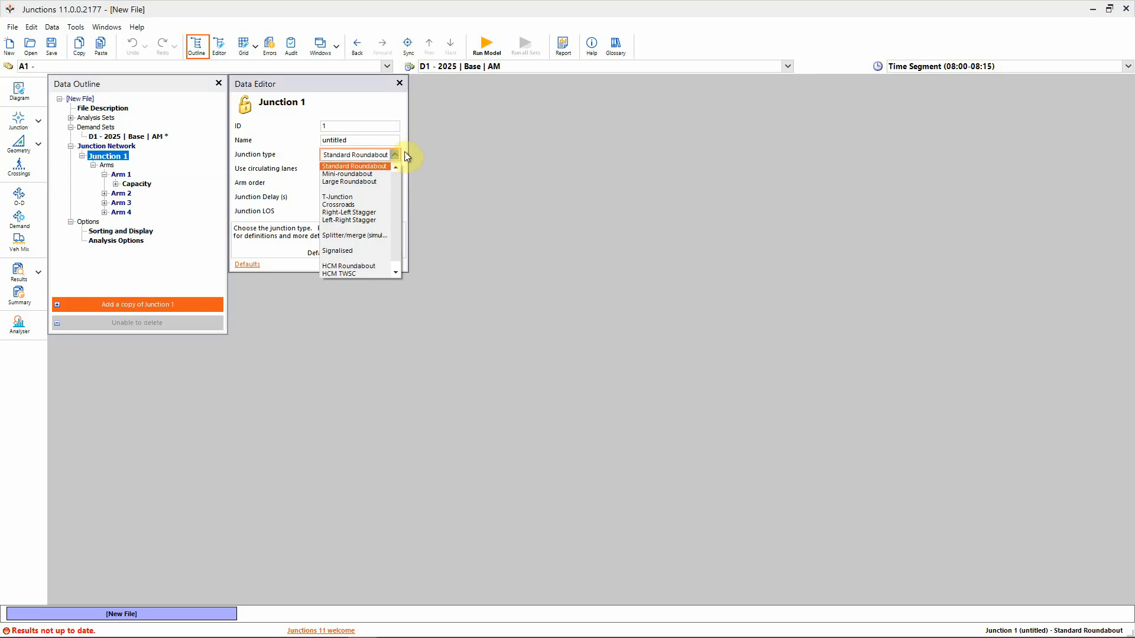
click(567, 153)
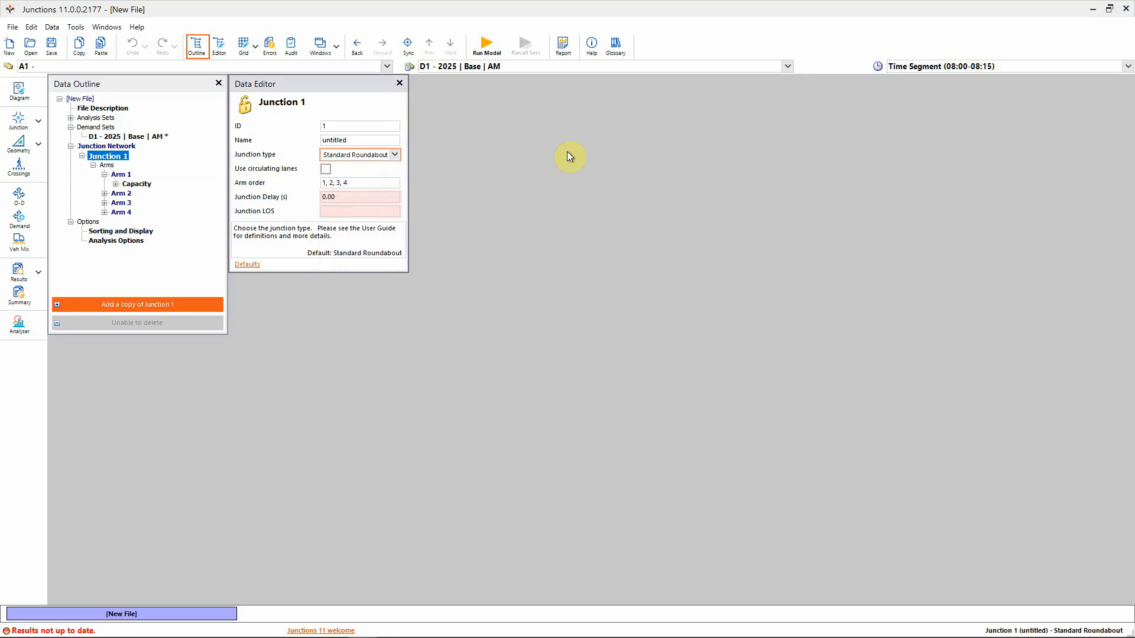
click(399, 85)
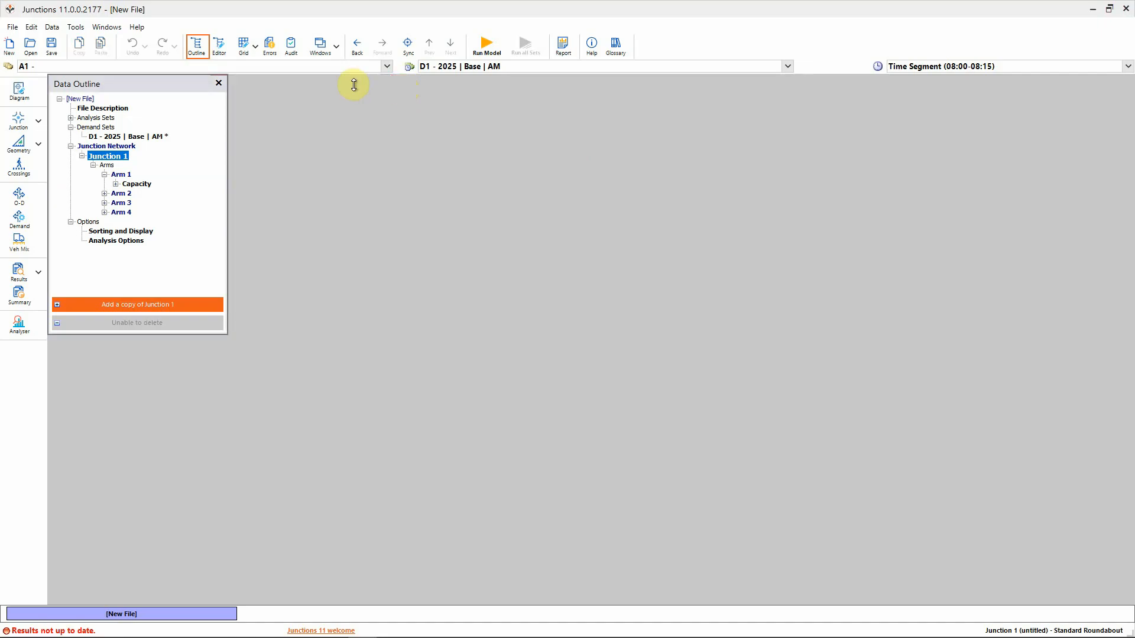
View the junction diagram in the empty part of the workspace and close it
click(19, 96)
click(179, 84)
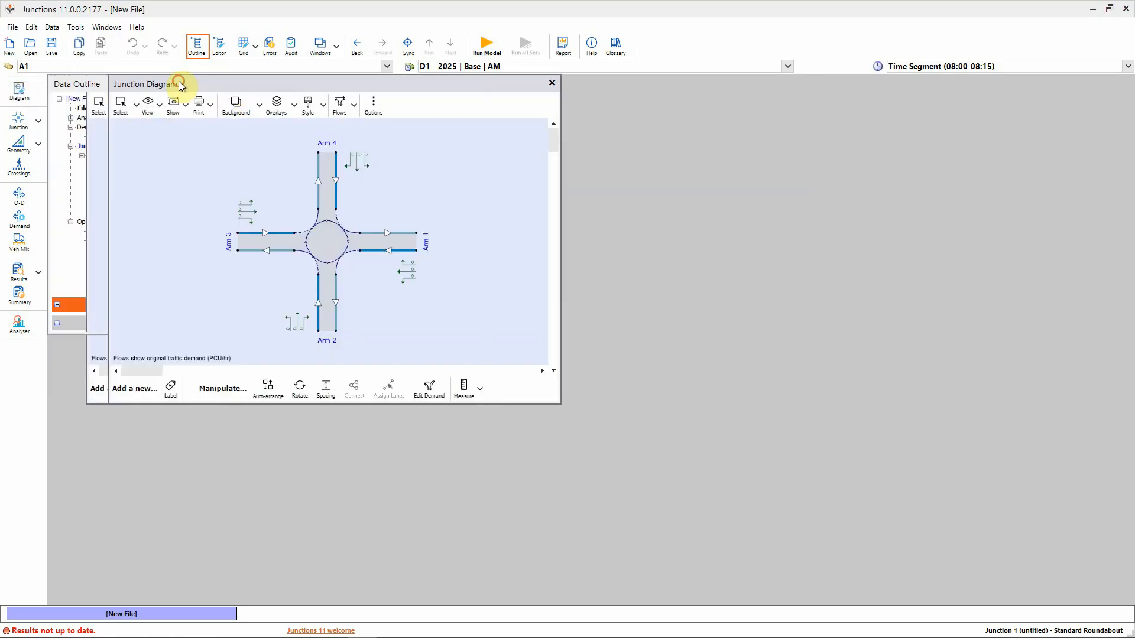
drag(178, 84, 682, 89)
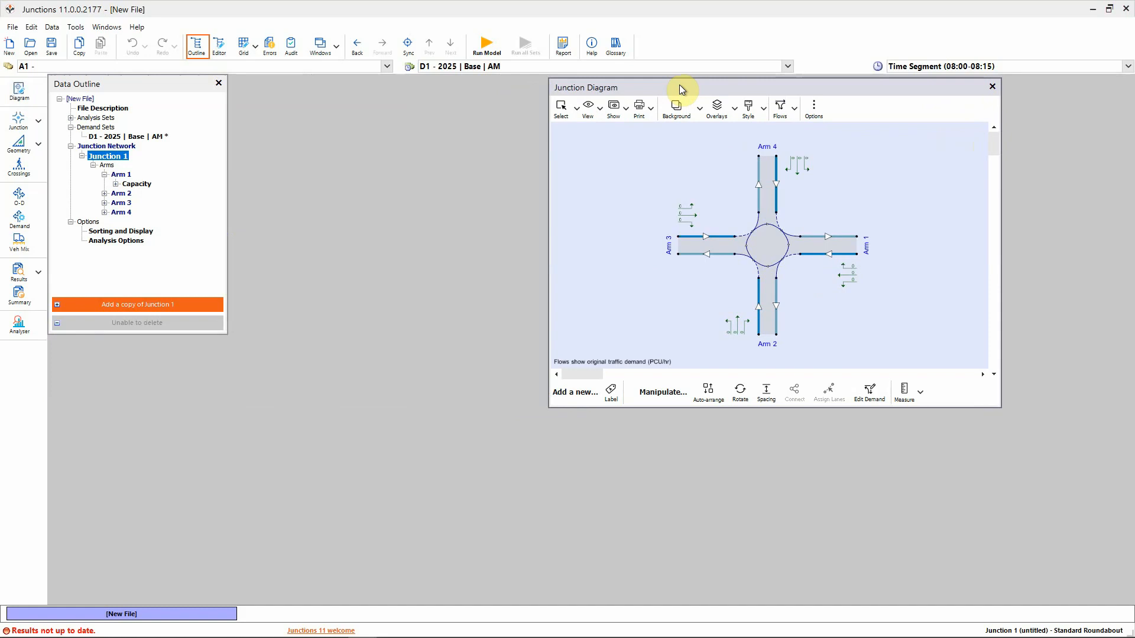
click(991, 89)
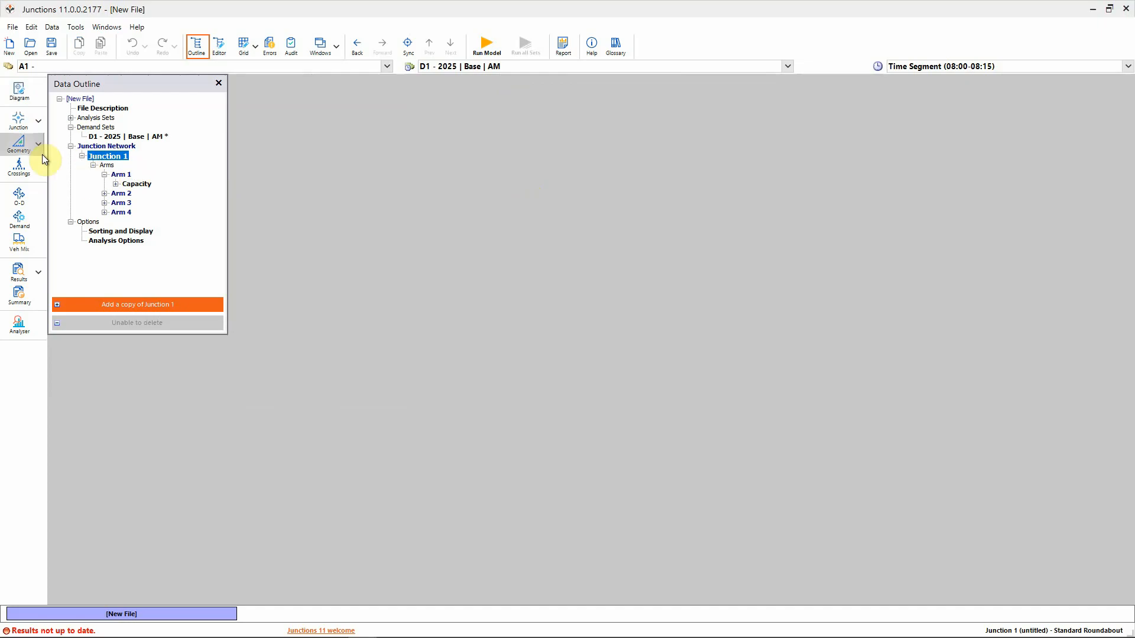
Open Arm 1's roundabout geometry in the data editor and show all arms' geometry in a data grid placed below it
click(19, 143)
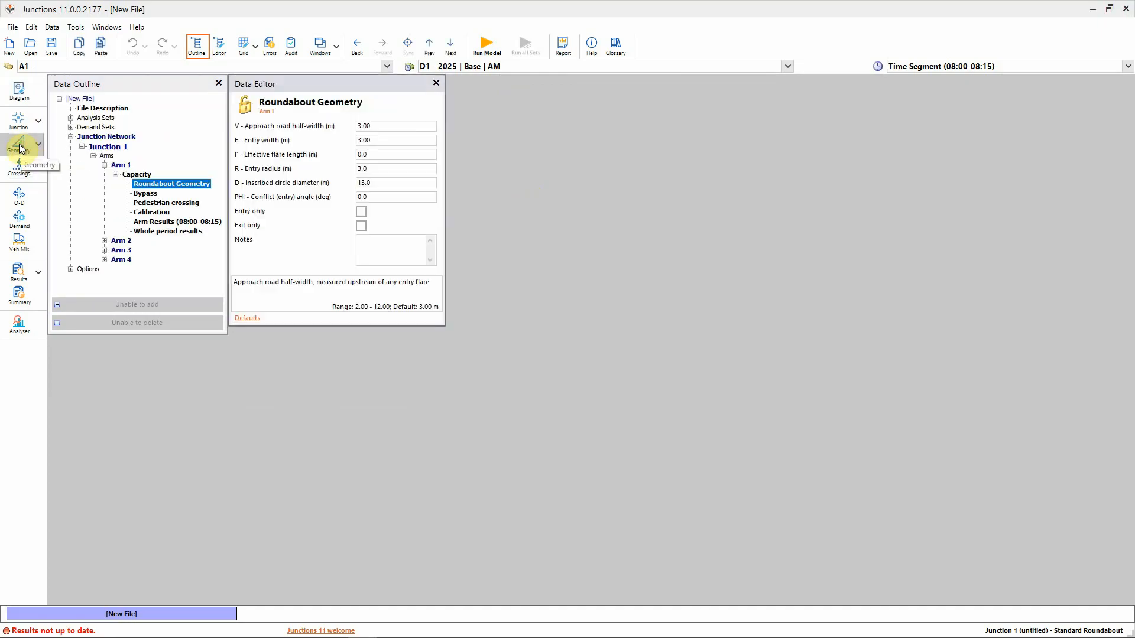
click(244, 105)
click(244, 46)
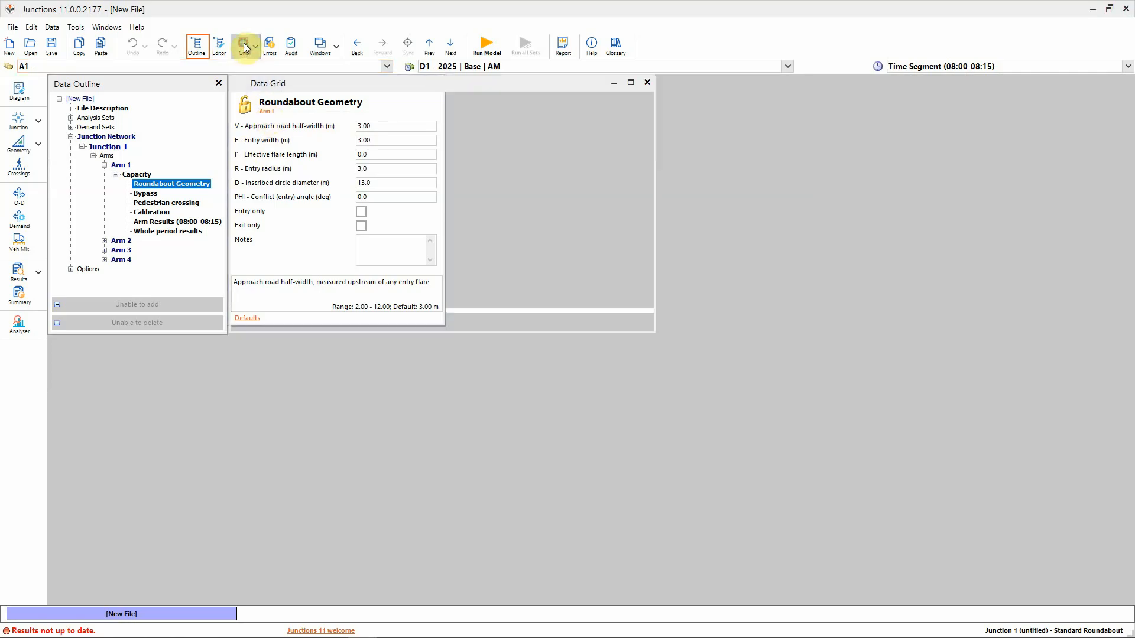
drag(300, 84, 306, 377)
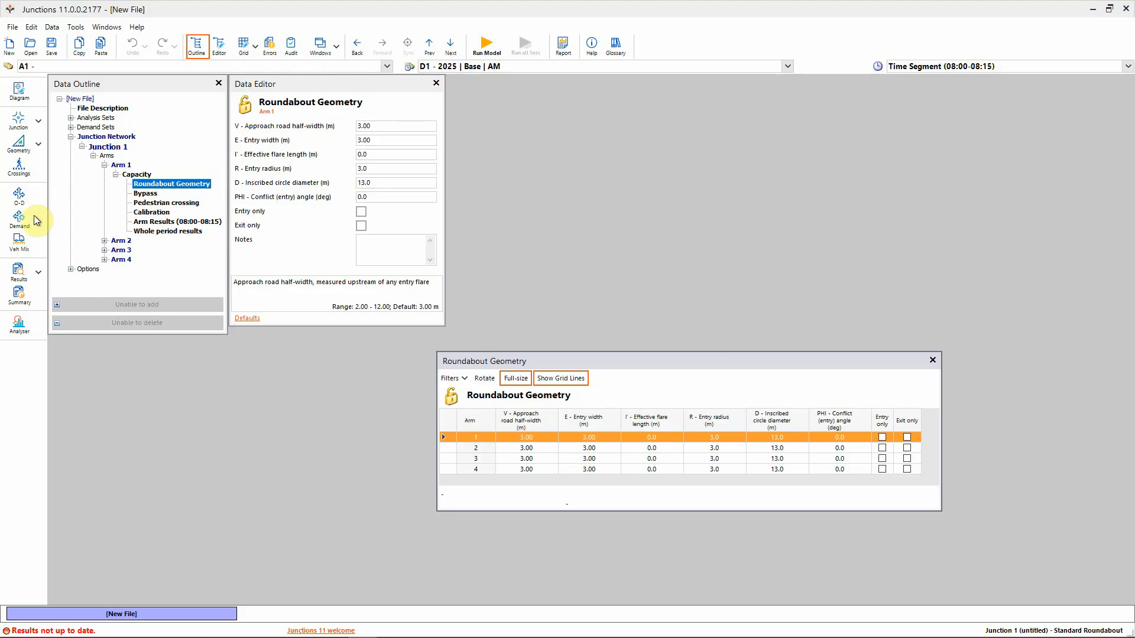
Lock the data editor to the roundabout geometry item type and step through the arms to Arm 4
click(246, 110)
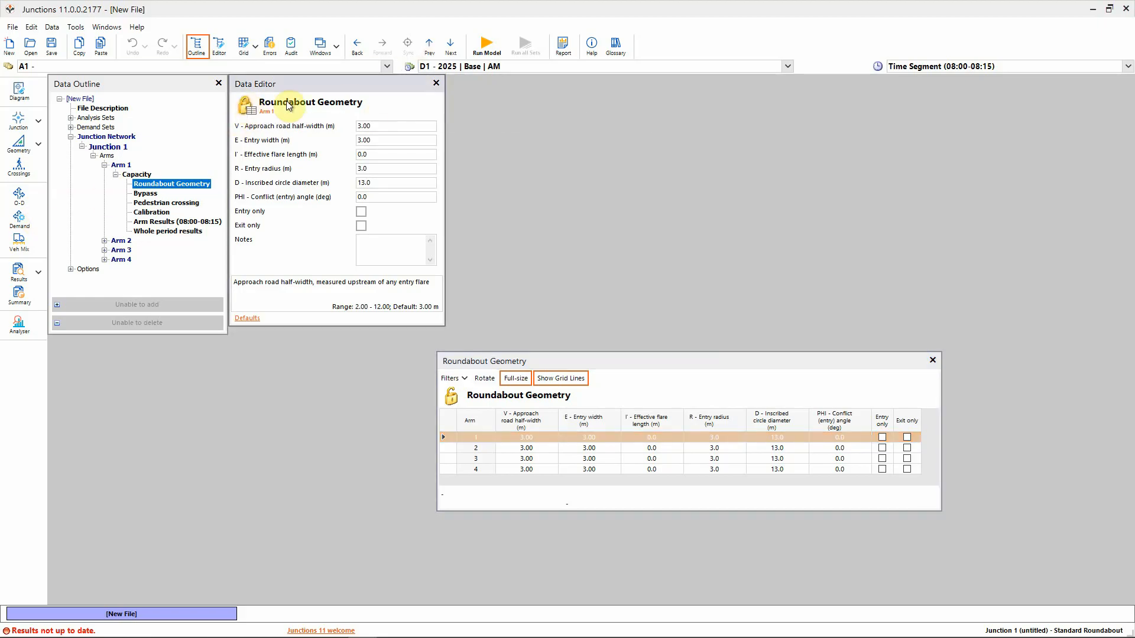
click(451, 48)
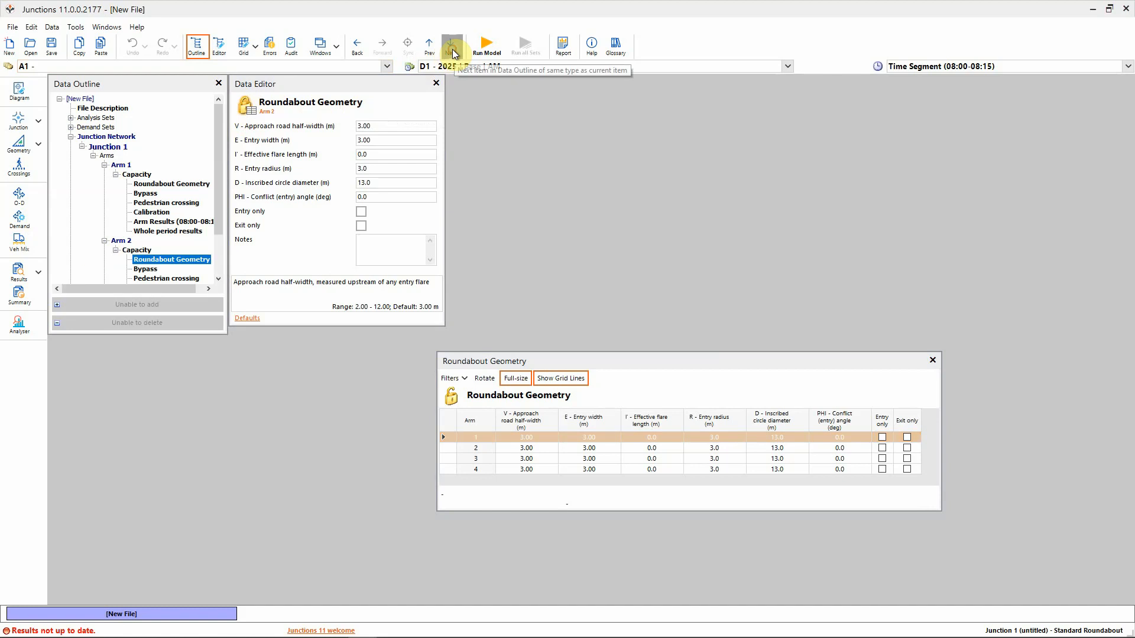
click(452, 51)
click(452, 51)
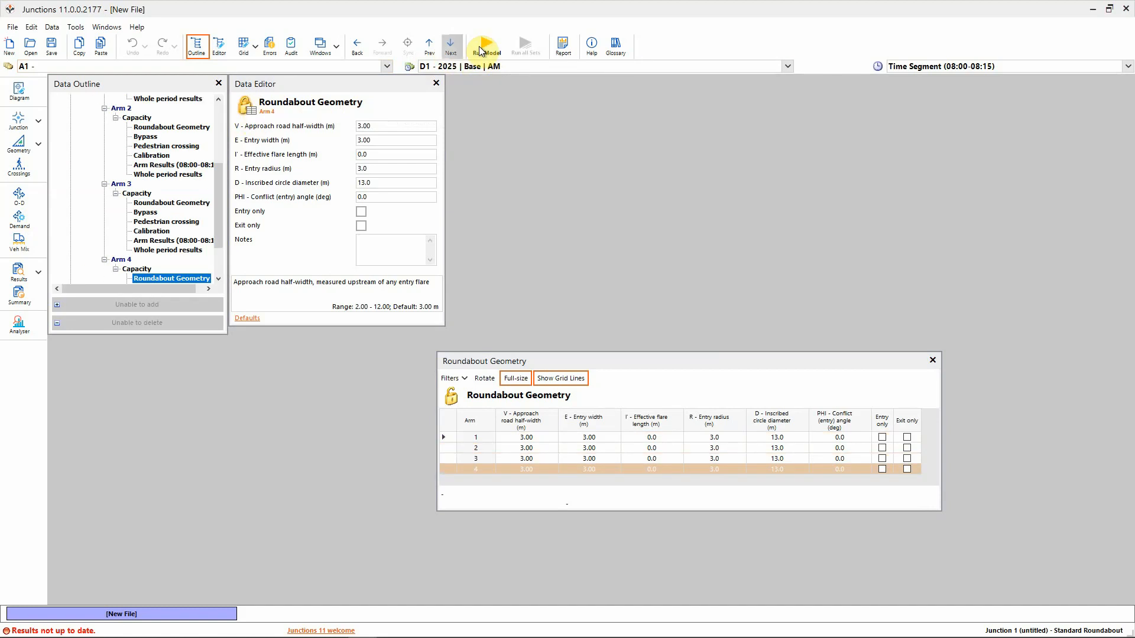
Open the junction diagram beside the data editor, select different arms on it to compare their geometry, and close the diagram
click(20, 91)
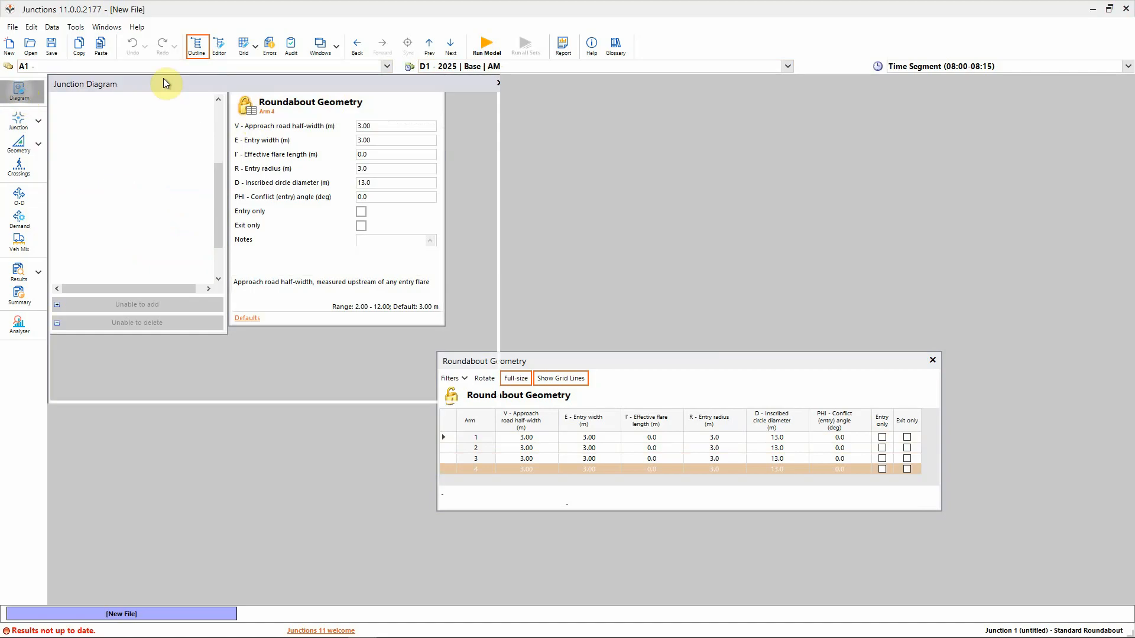
drag(189, 85, 744, 86)
click(865, 147)
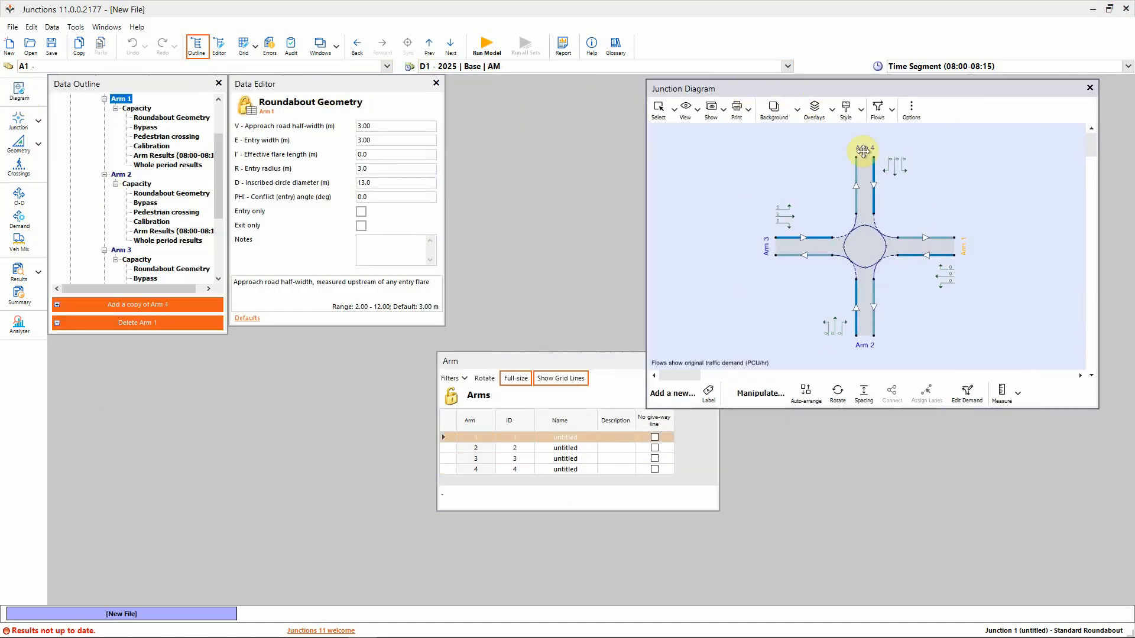
click(964, 251)
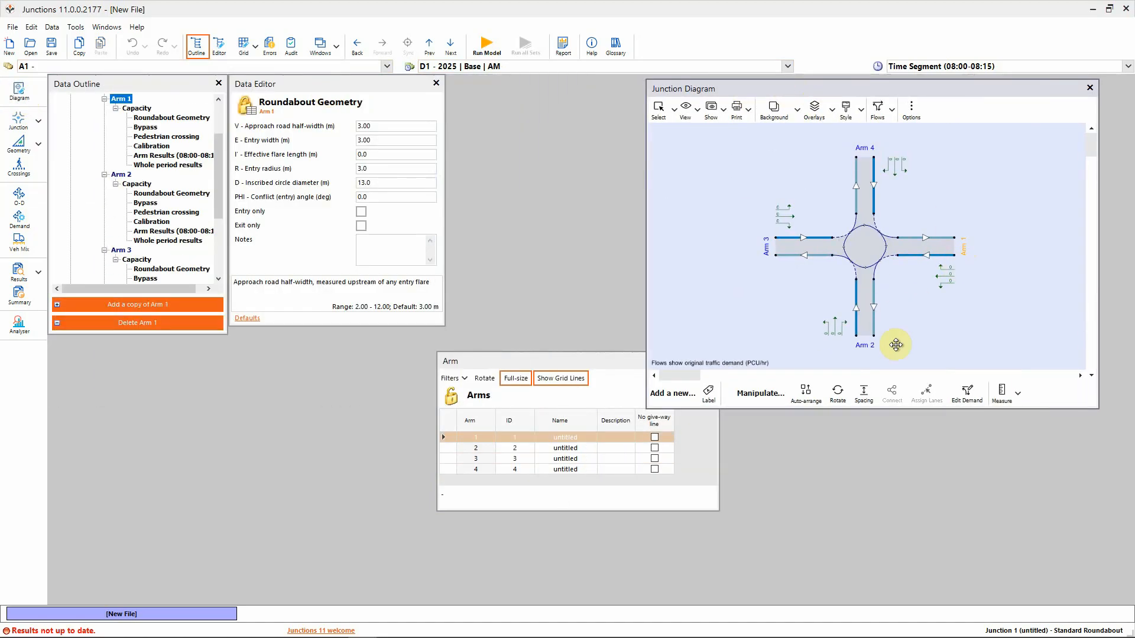
click(866, 344)
click(770, 256)
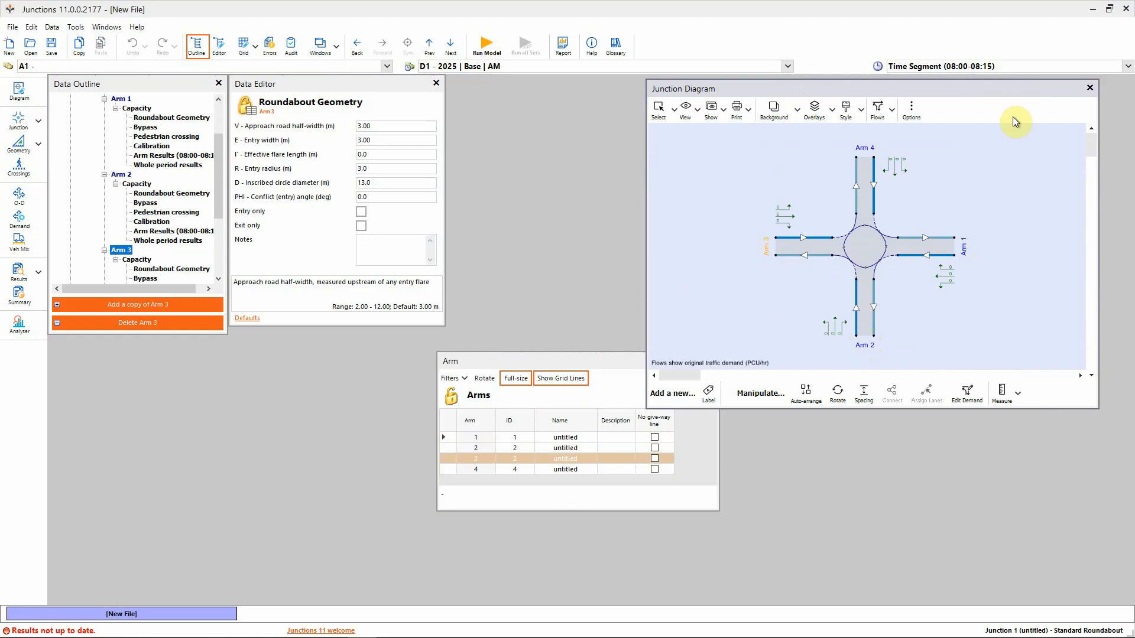
click(1089, 89)
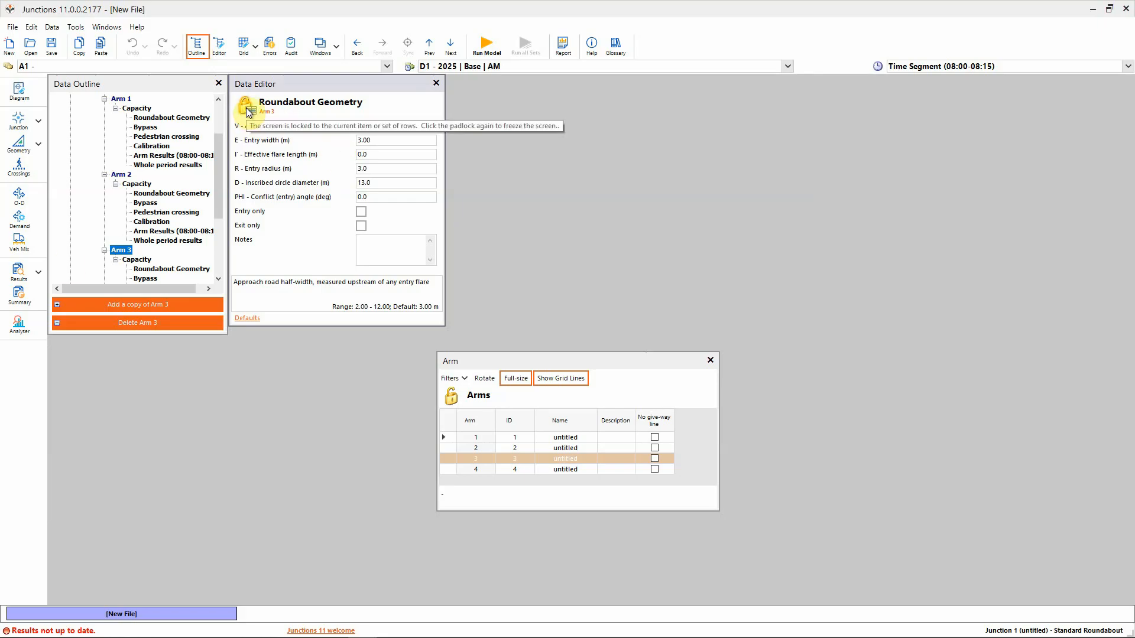
Select Arms 2, 1 and 3 in the outline with the geometry editor locked to Arm 3, and cycle its lock through frozen to unlocked
click(121, 175)
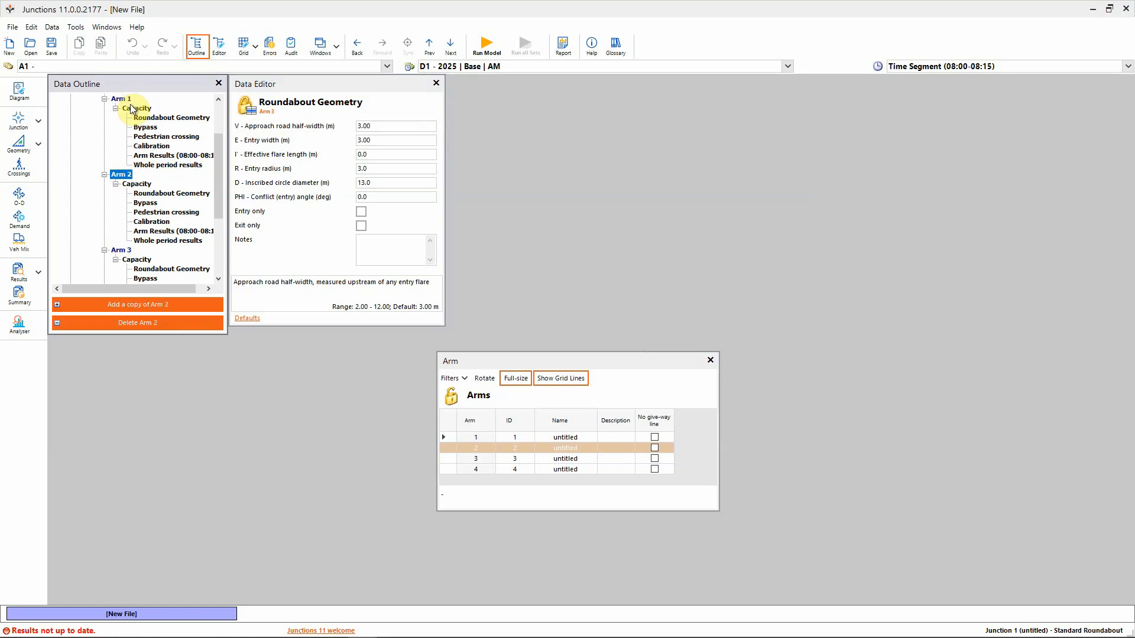
click(124, 100)
click(121, 175)
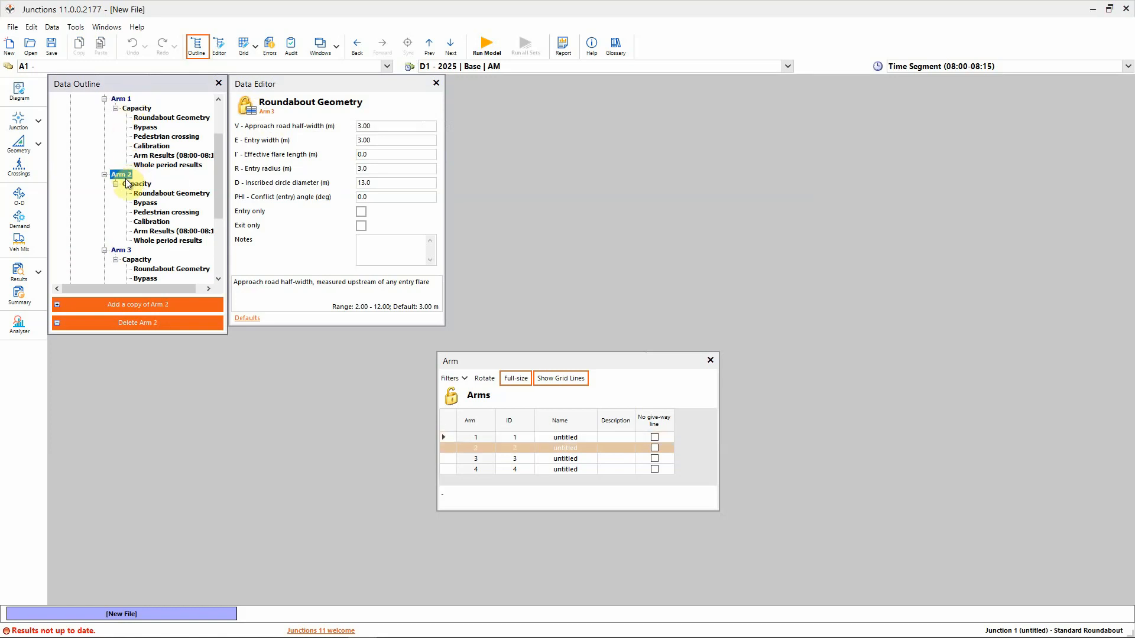
click(123, 250)
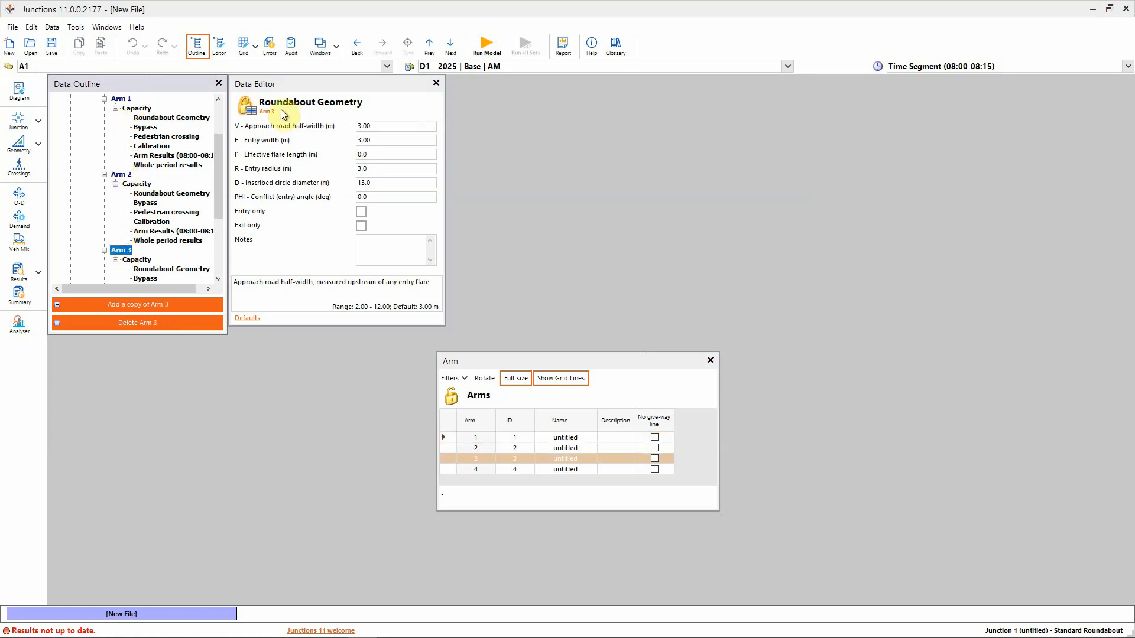
click(245, 105)
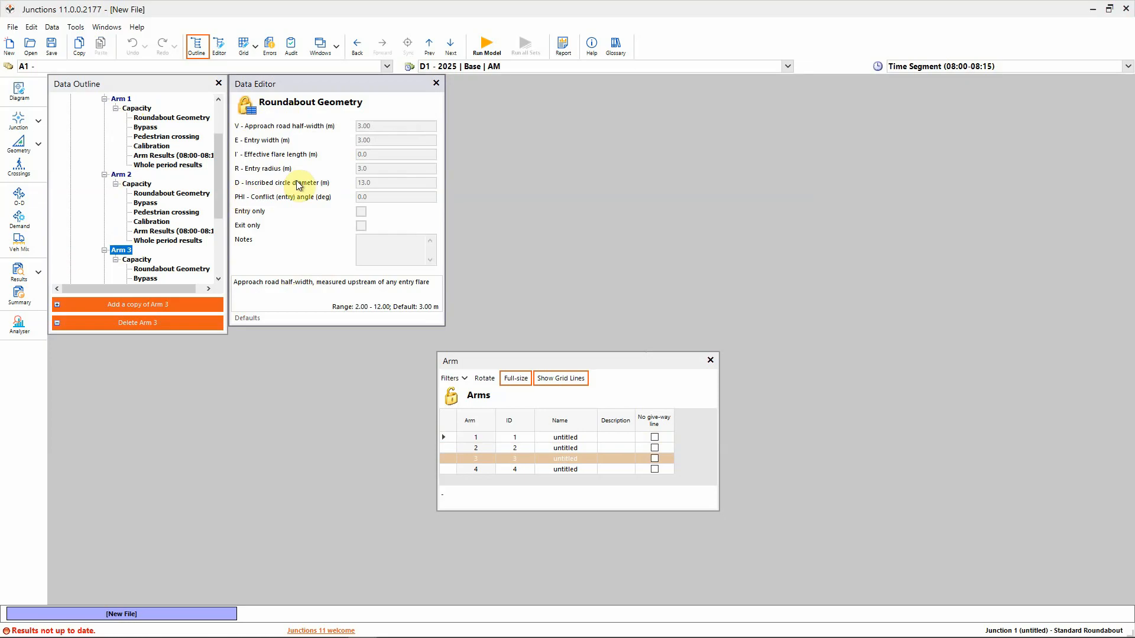
click(243, 109)
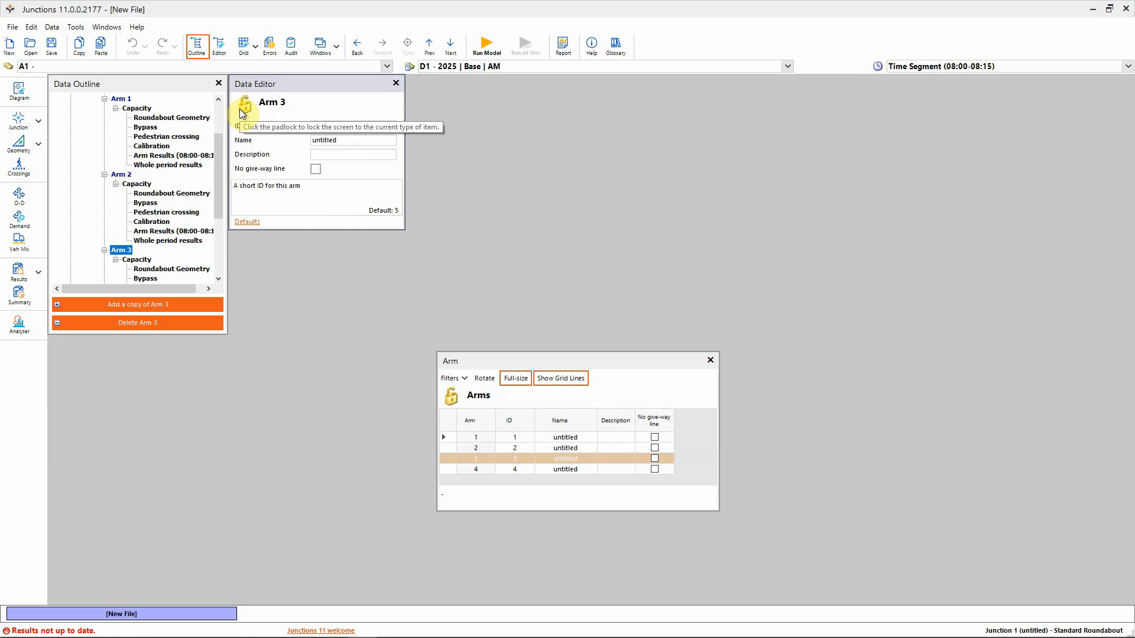
Set the entry width in Arm 2's roundabout geometry to 4 m
click(147, 195)
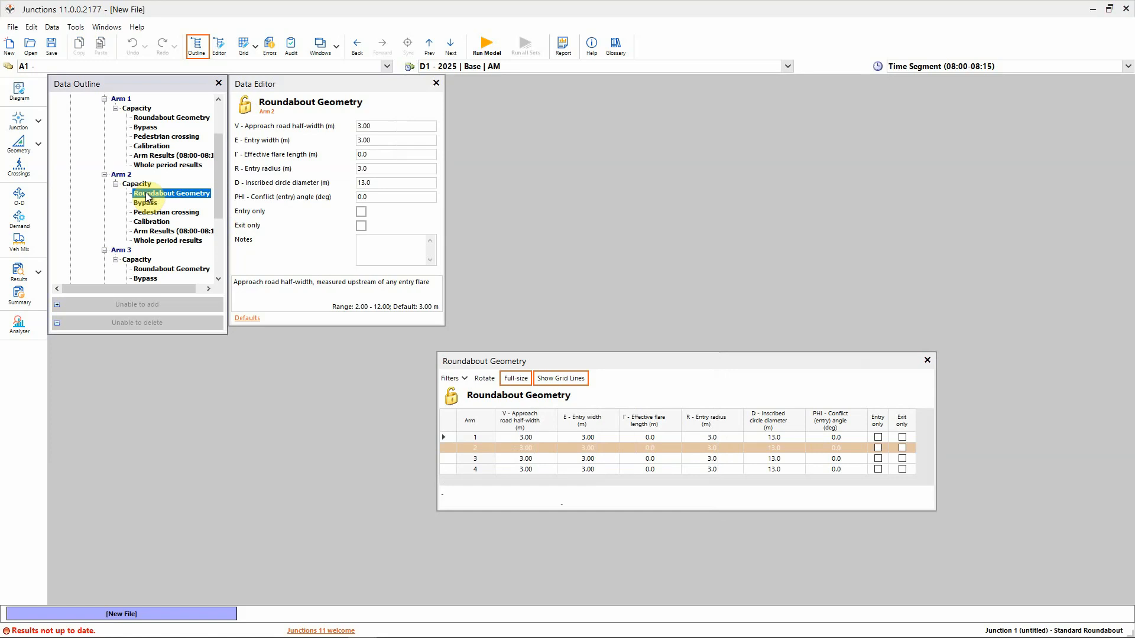
click(381, 140)
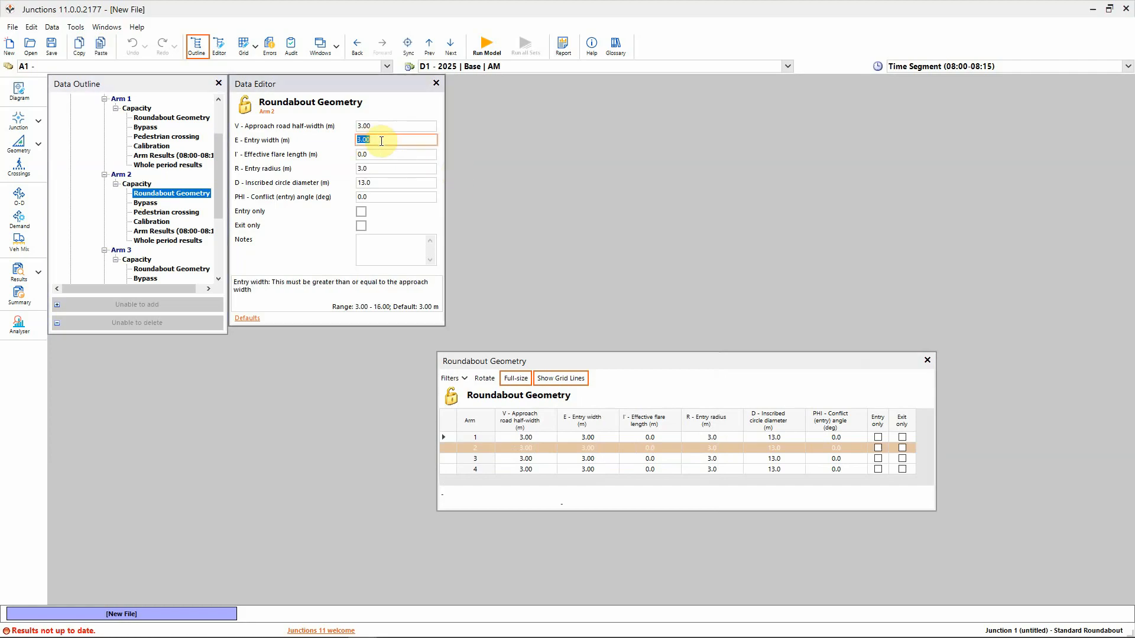
text(4)
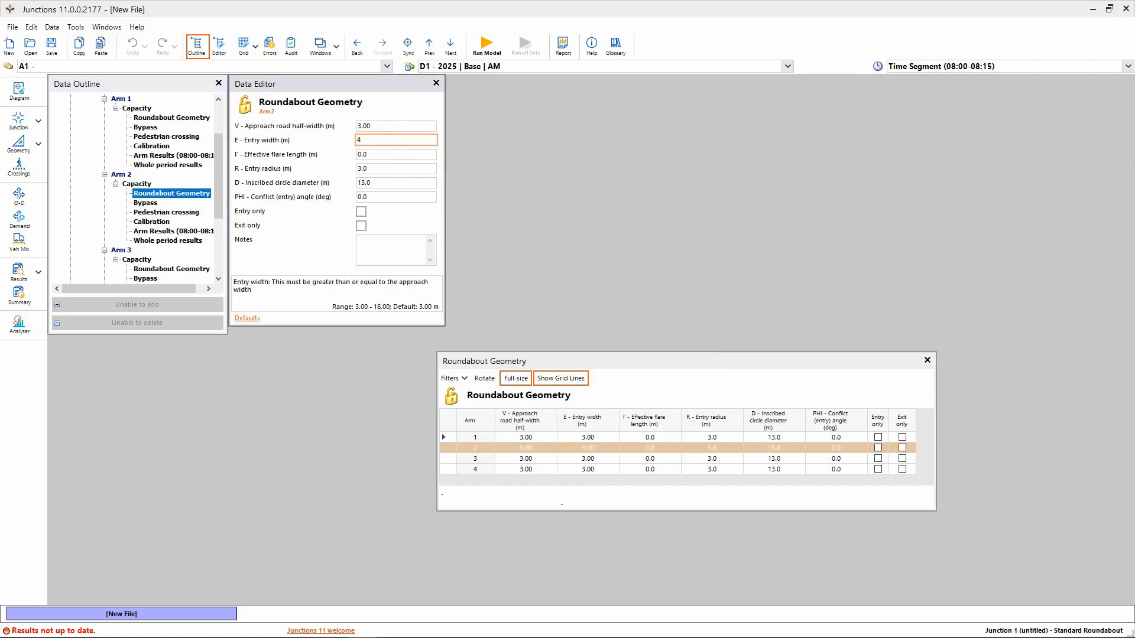
click(378, 155)
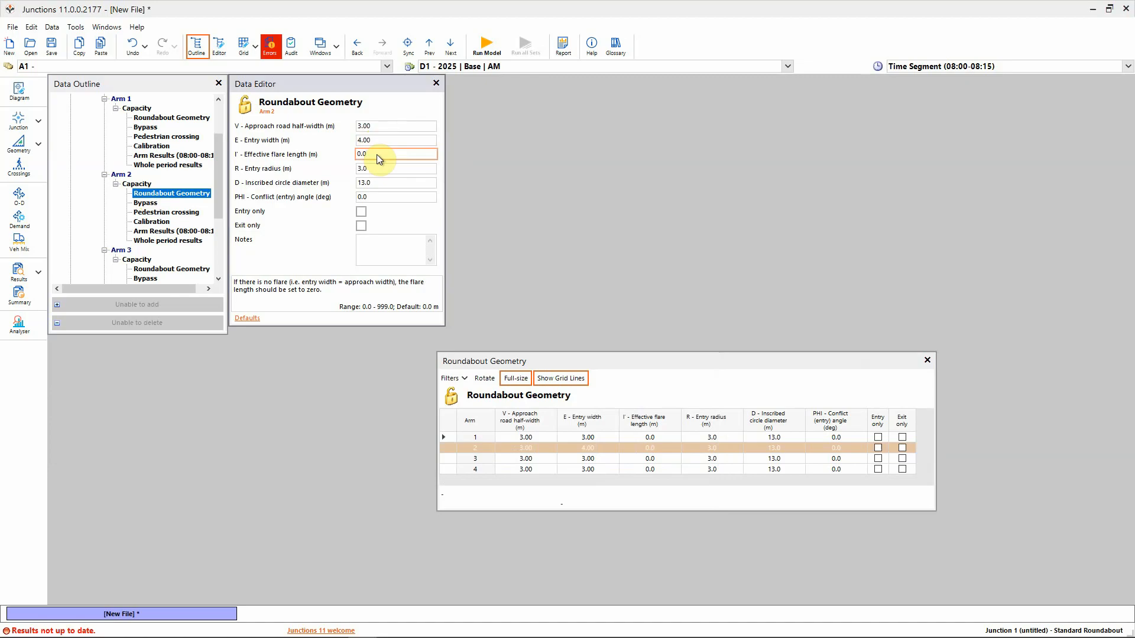
Open the errors and warnings list, move it away from the data editor and widen it
click(272, 47)
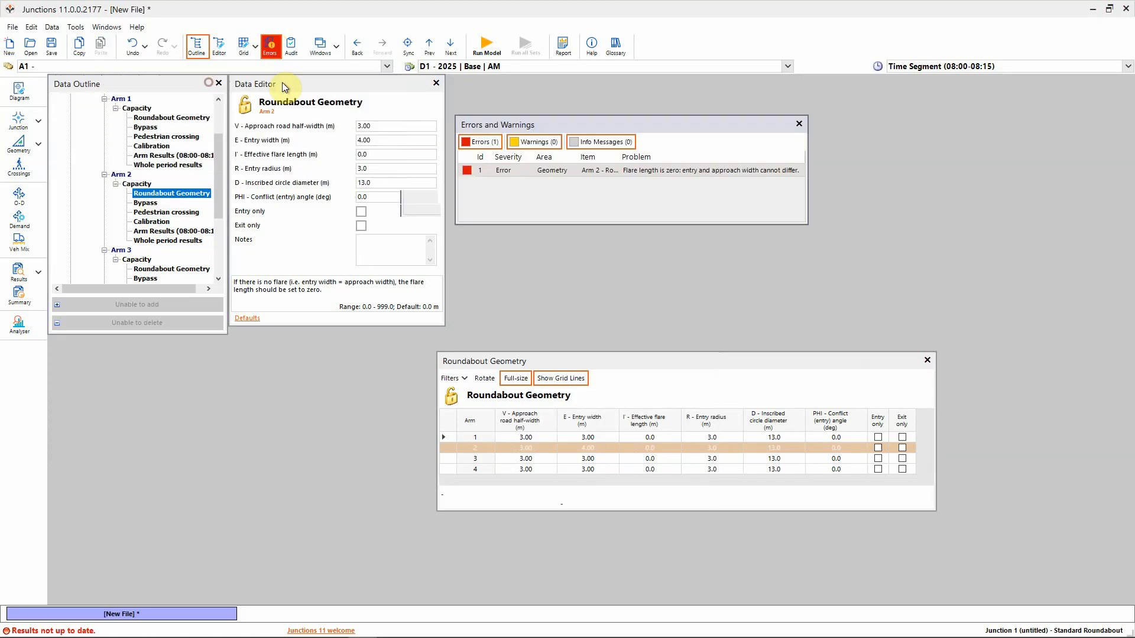
drag(615, 123, 720, 132)
drag(911, 195, 971, 206)
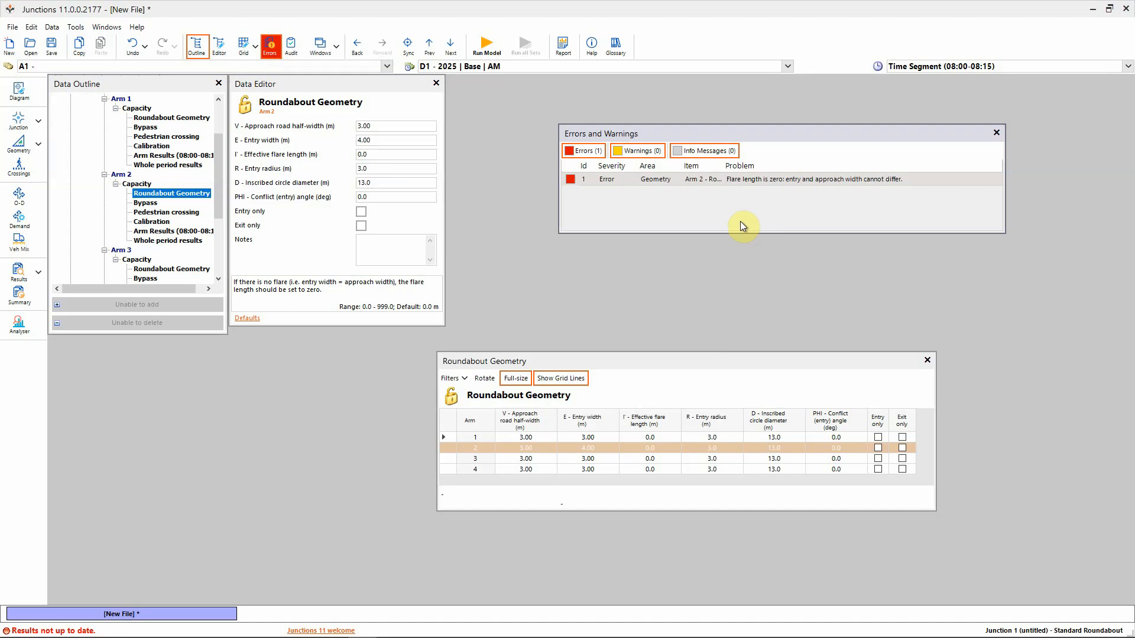
Set Arm 2's effective flare length to 5 m and close the data editor
double_click(379, 140)
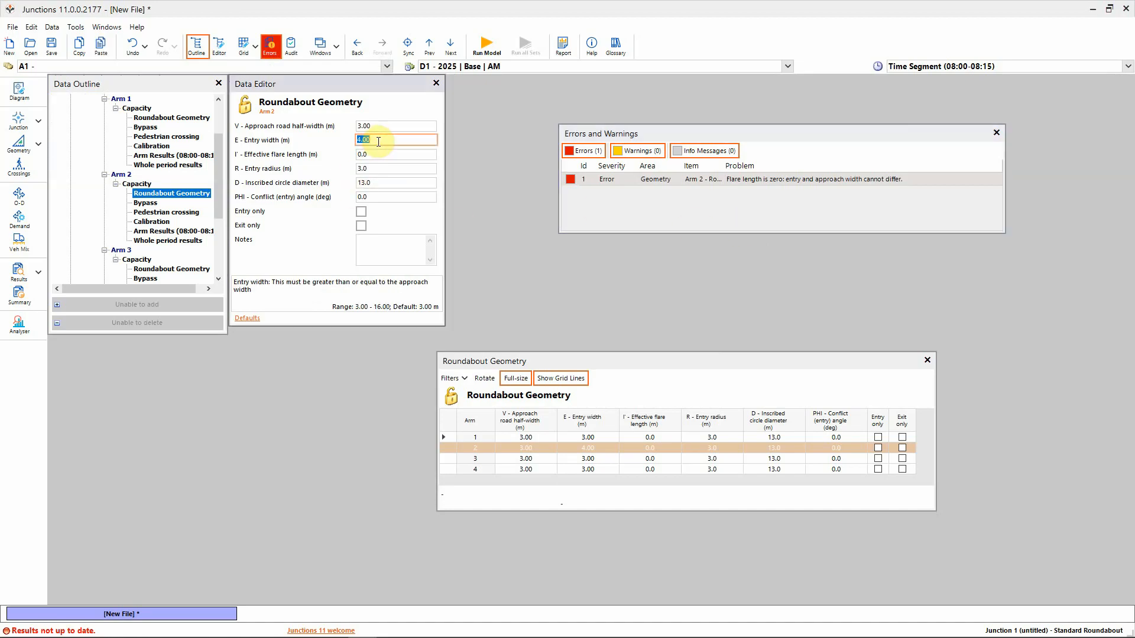
double_click(377, 154)
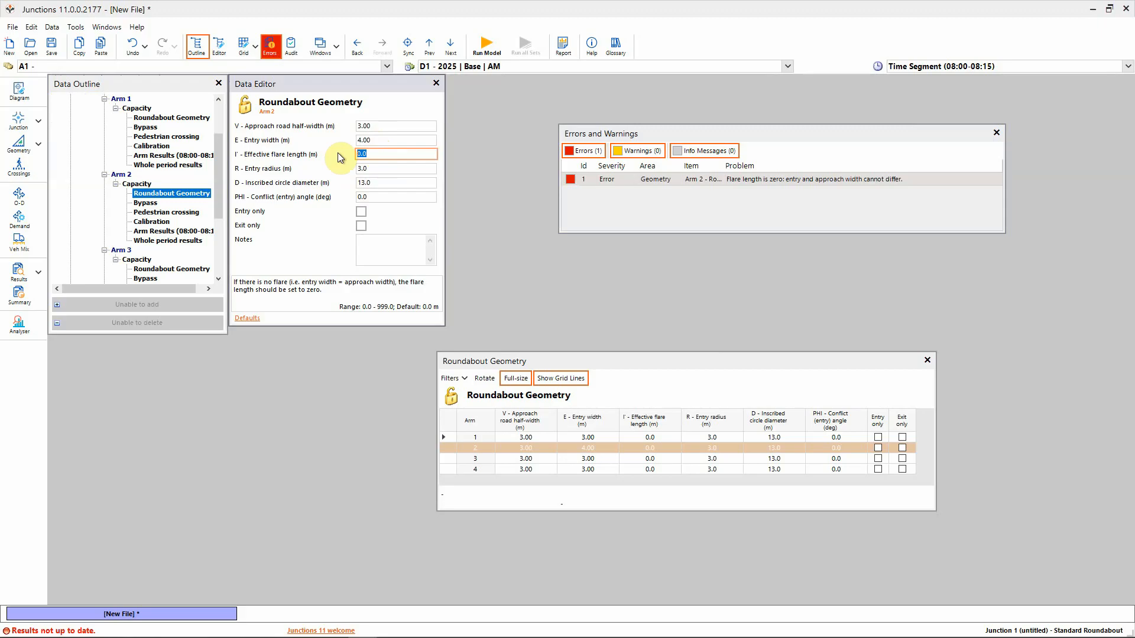
text(5)
click(372, 169)
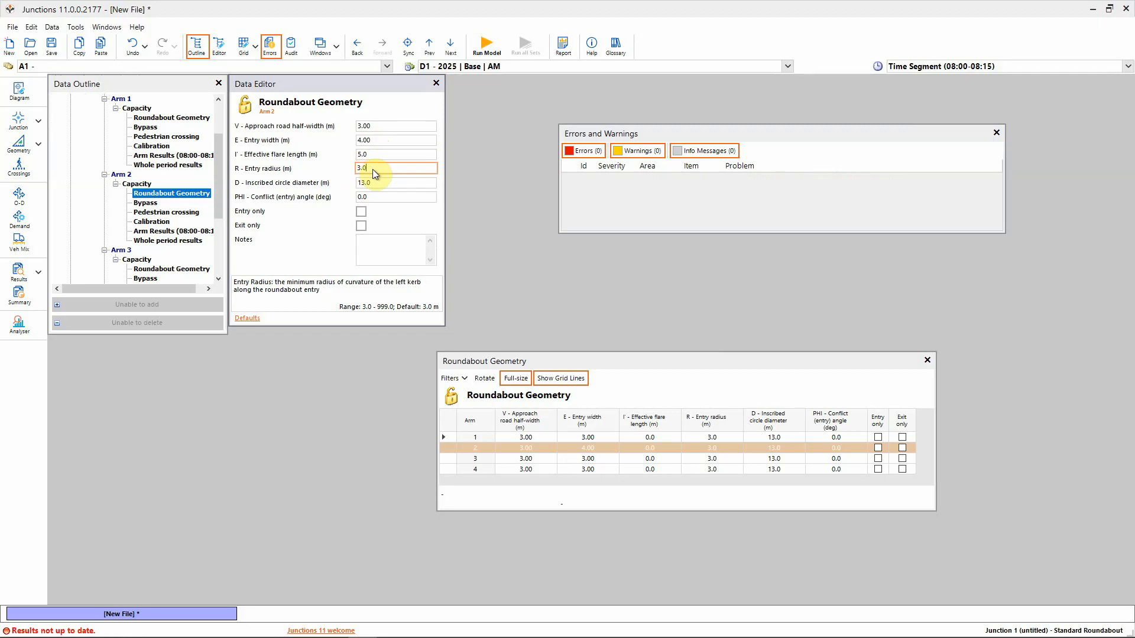
click(435, 83)
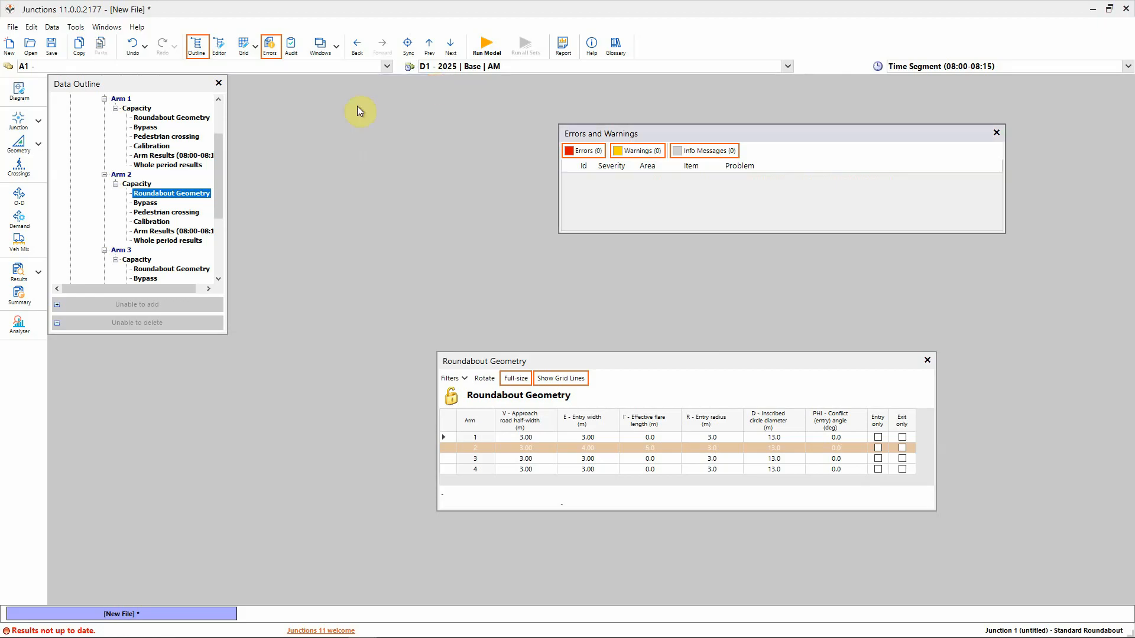
Open Arm 2's pedestrian crossing data, review the available crossing types without choosing one, and close the editor
click(21, 167)
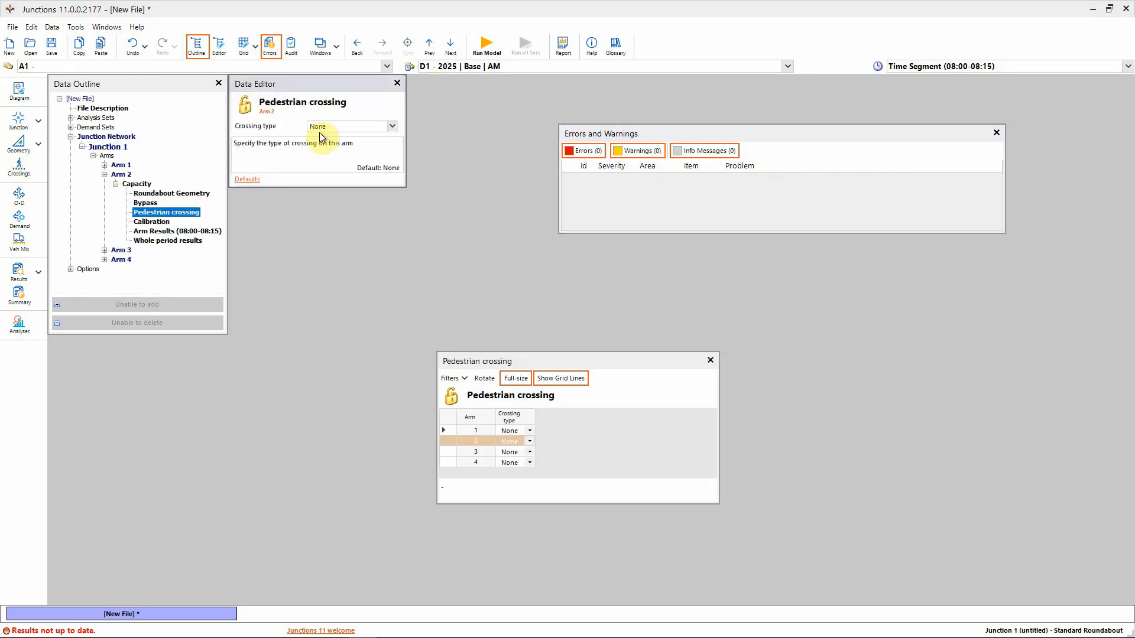
click(392, 126)
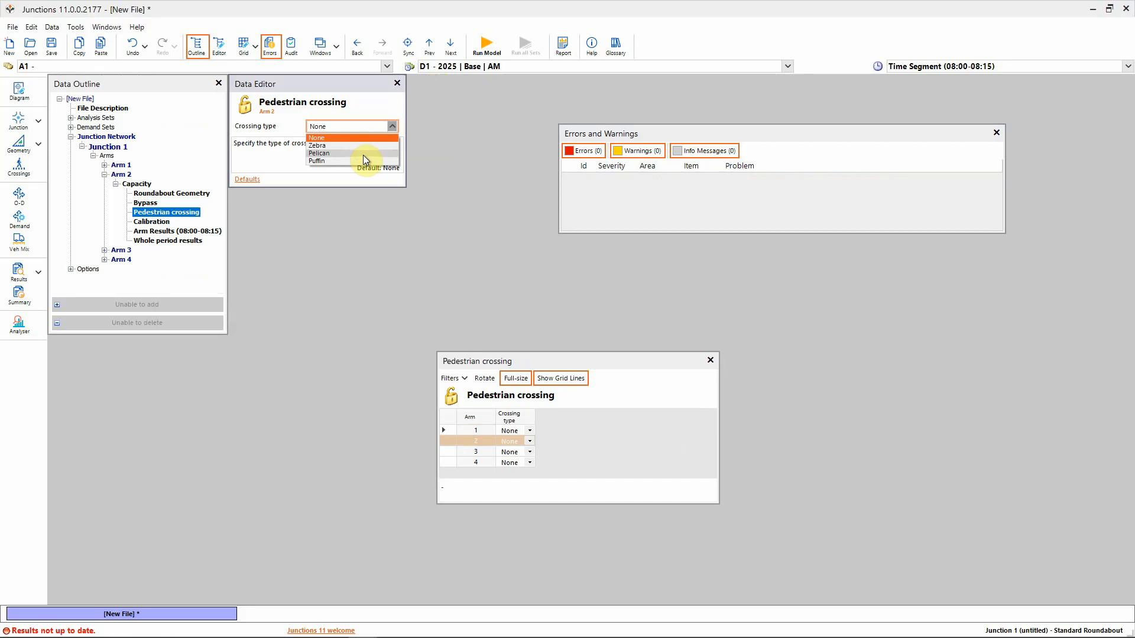
click(340, 216)
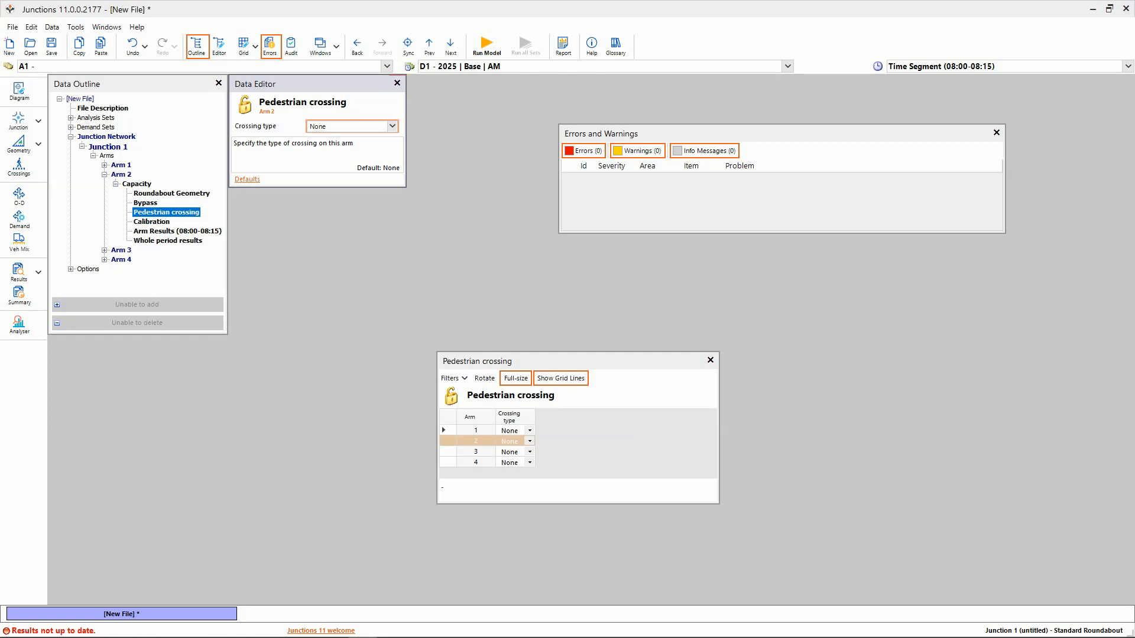
click(395, 82)
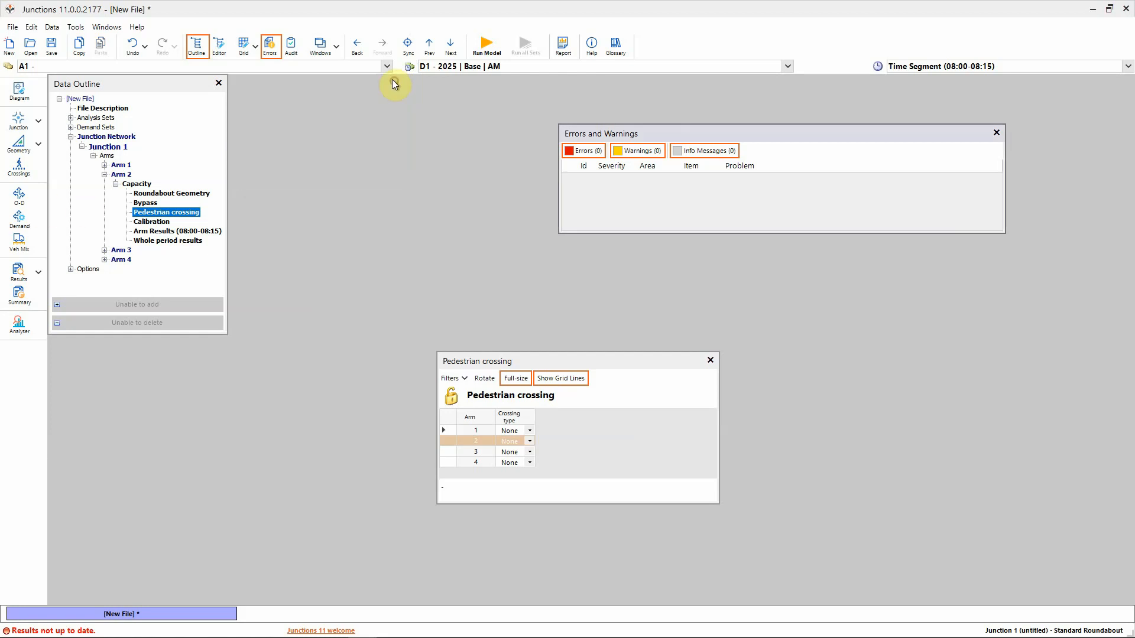
Open the origin-destination matrix beside the data outline and set the demand from Arm 1 to Arms 2, 3 and 4 to 11 PCU/hr each
click(20, 198)
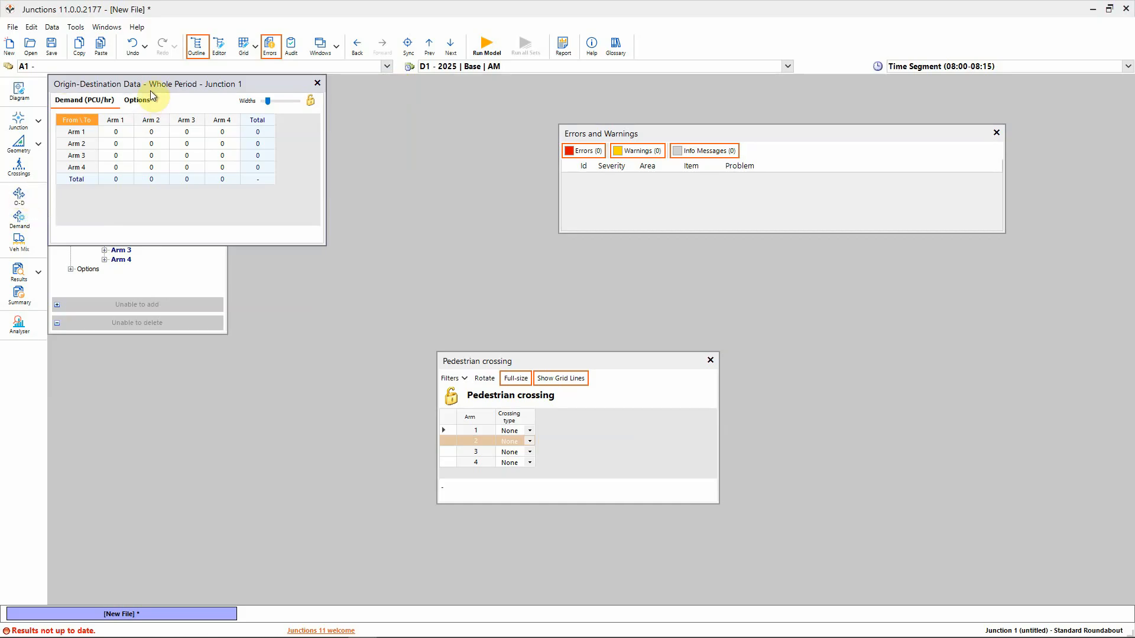
drag(150, 88, 331, 88)
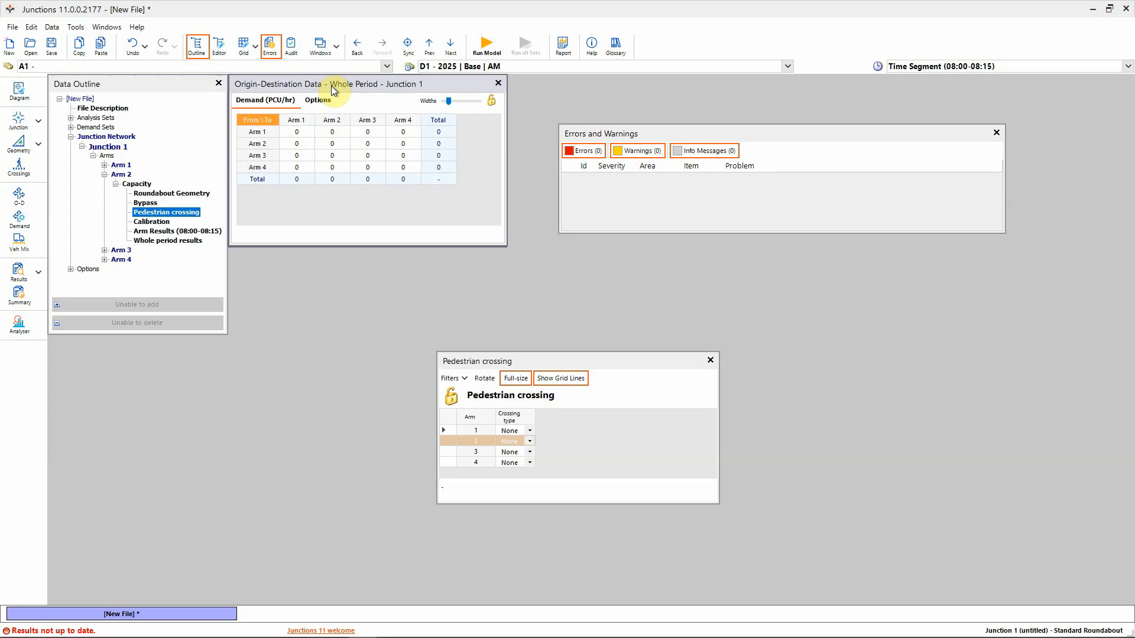
click(324, 129)
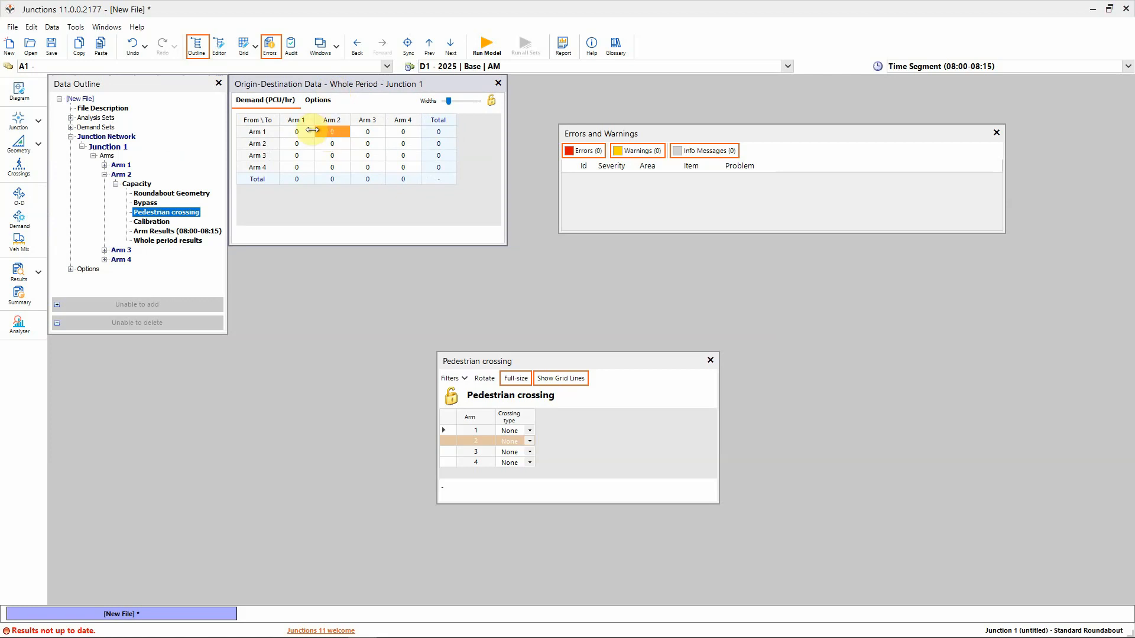
text(11)
click(357, 135)
text(11)
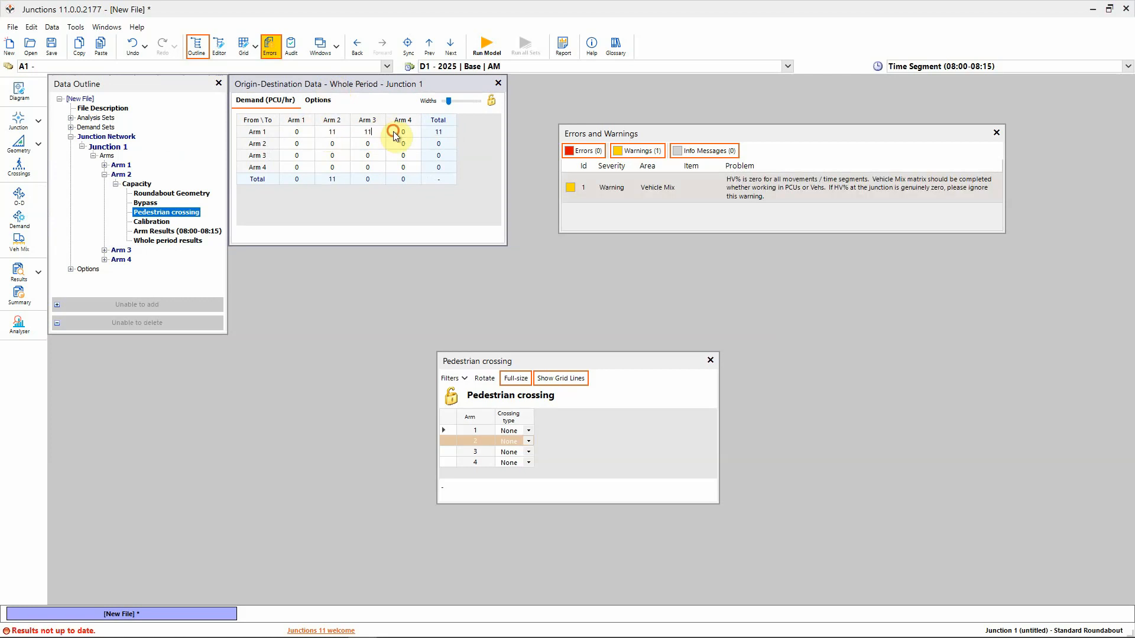
click(395, 133)
text(11)
Set the demand from Arm 2 to Arms 1, 3 and 4 to 22 PCU/hr each
click(293, 143)
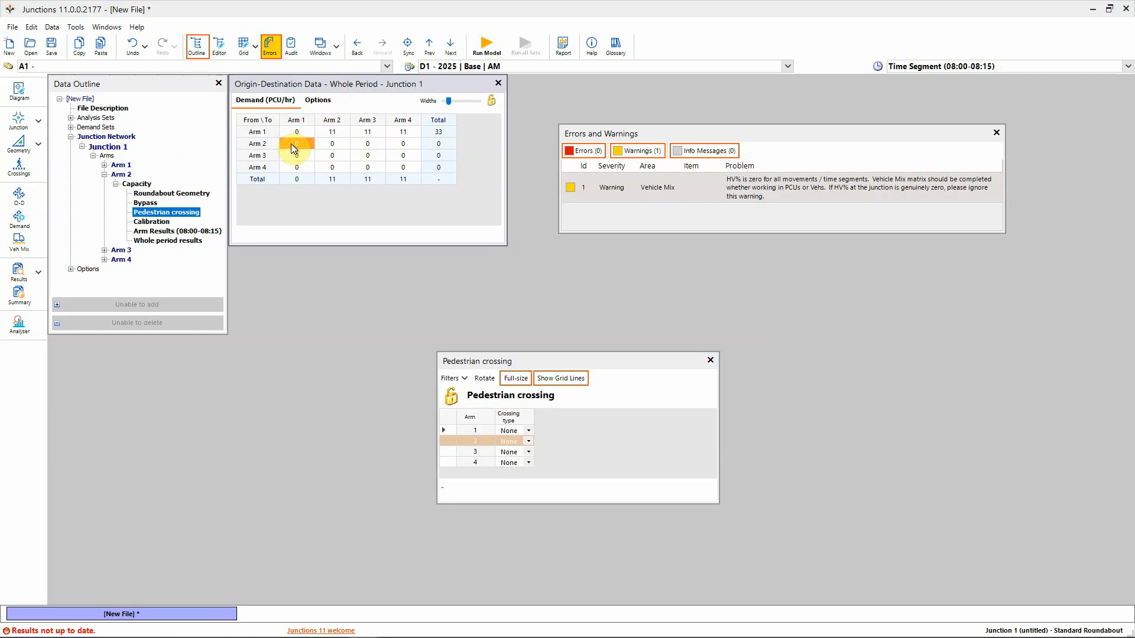
text(22)
click(360, 144)
text(22)
click(396, 143)
text(22)
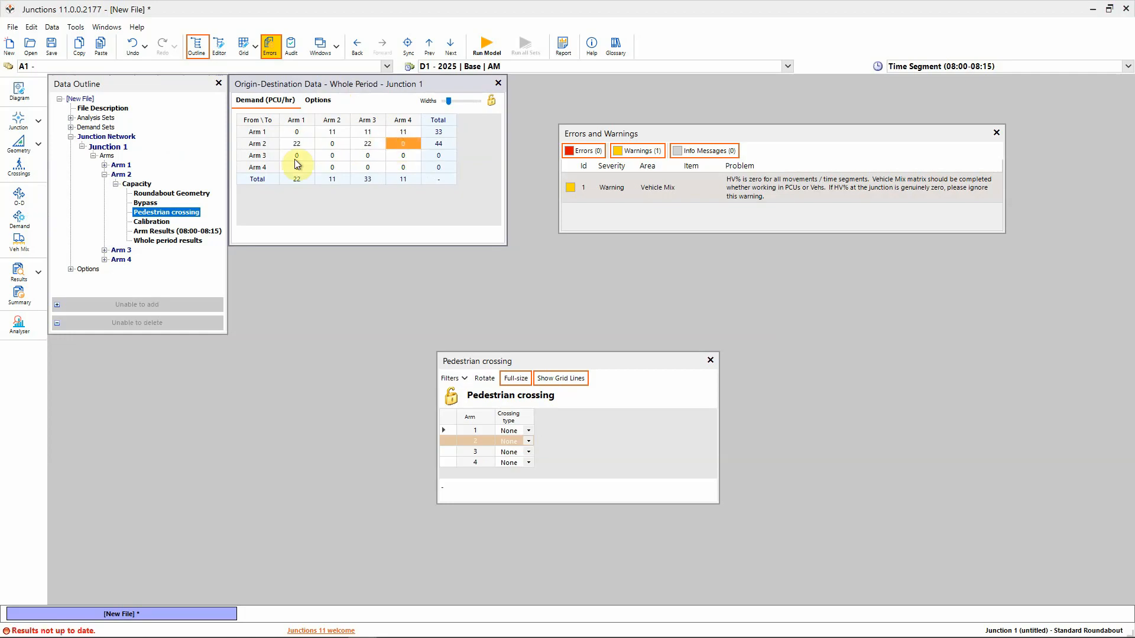
Set the demand from Arm 3 to Arms 1, 2 and 4 to 33 PCU/hr each
click(290, 155)
text(33)
click(329, 157)
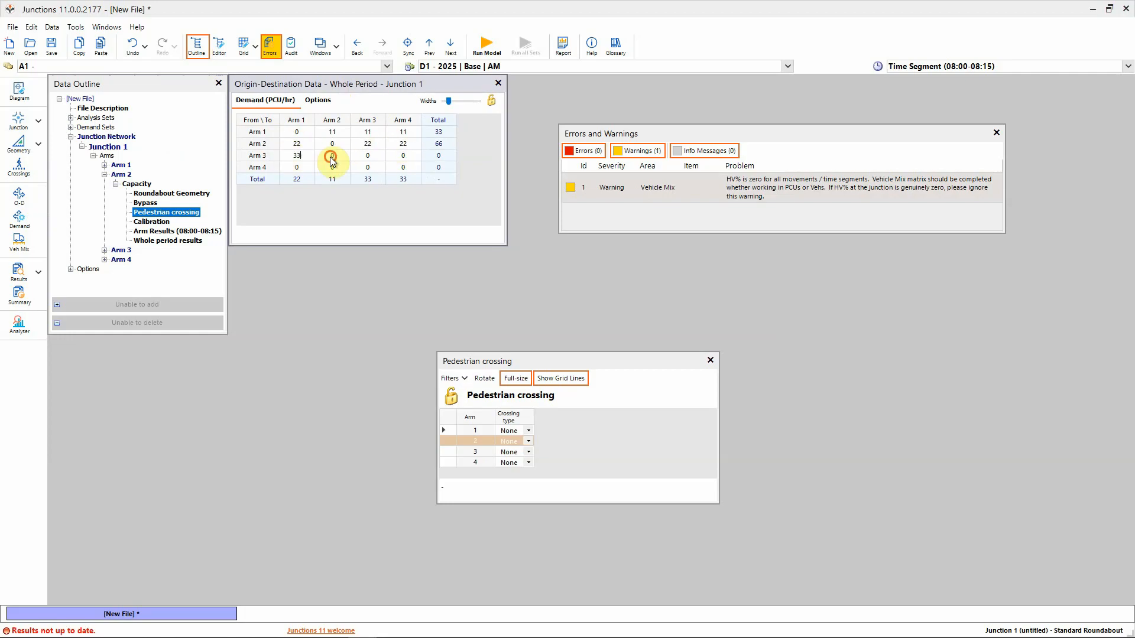
text(33)
click(404, 155)
text(33)
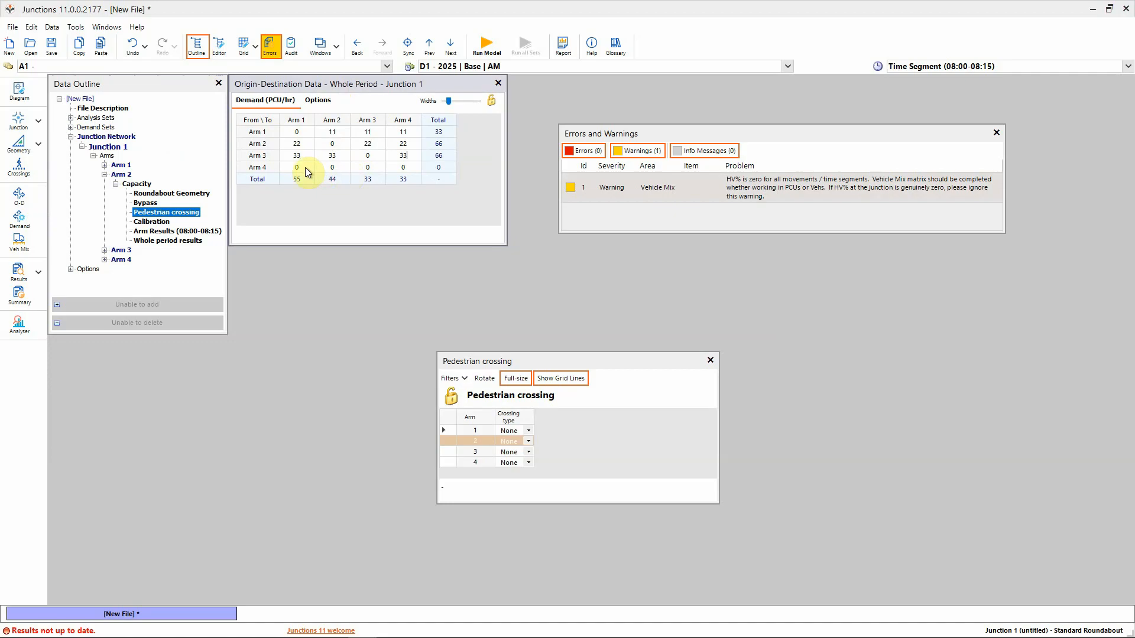
Set the demand from Arm 4 to Arms 1, 2 and 3 to 44 PCU/hr each and close the origin-destination matrix
click(294, 167)
text(44)
click(328, 167)
text(44)
click(366, 167)
text(44)
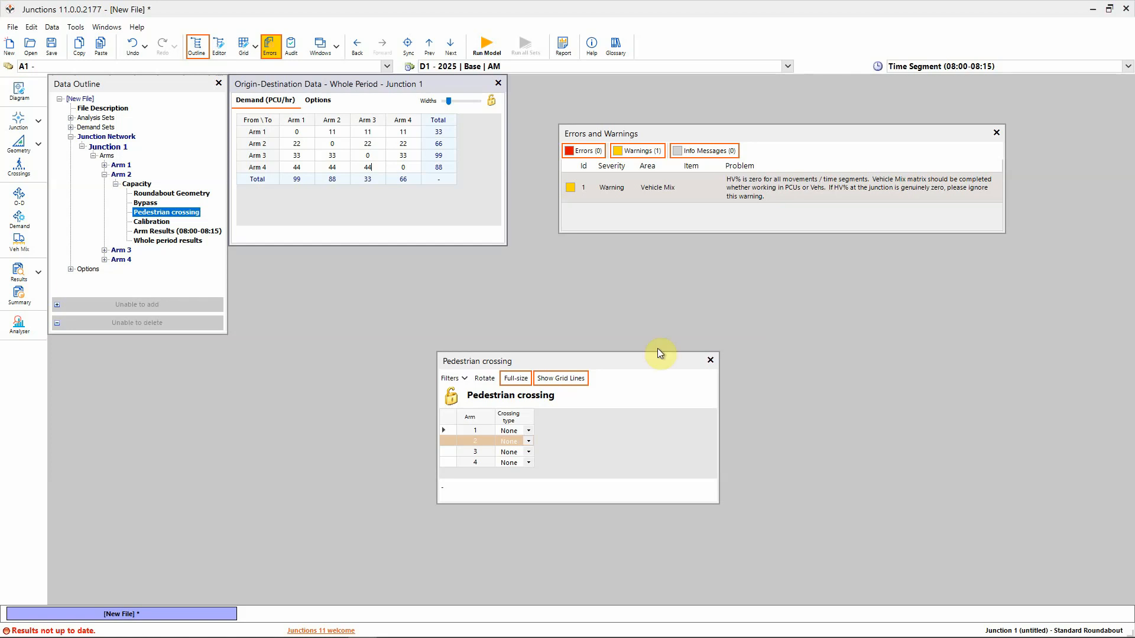
click(498, 83)
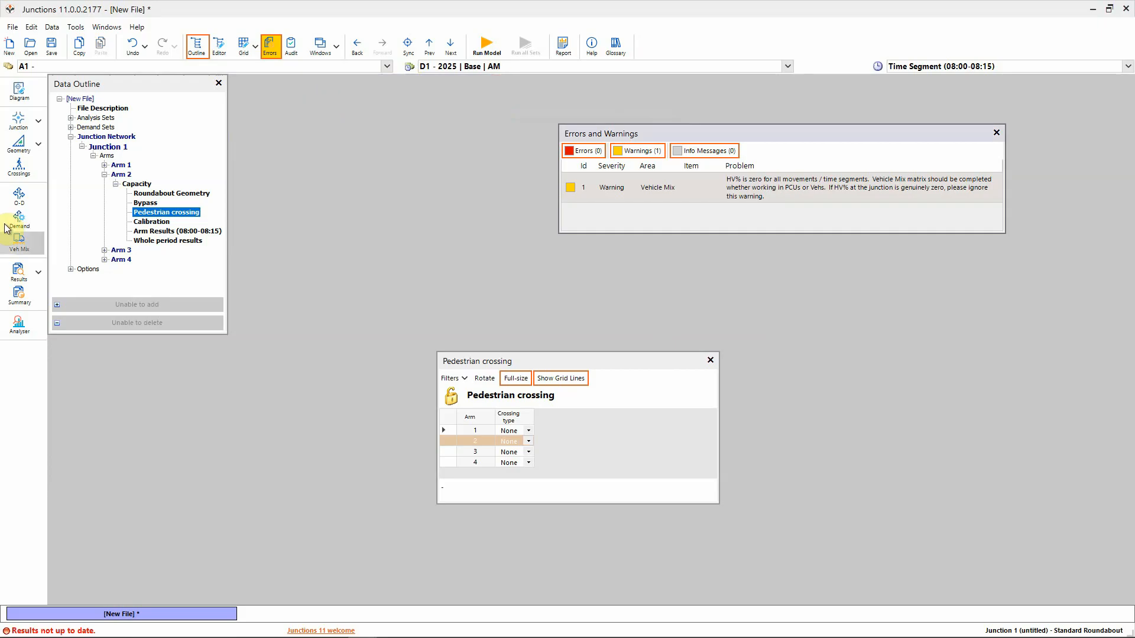
Open the vehicle mix matrix of HV percentages and review the options for saving the file without saving it
click(19, 241)
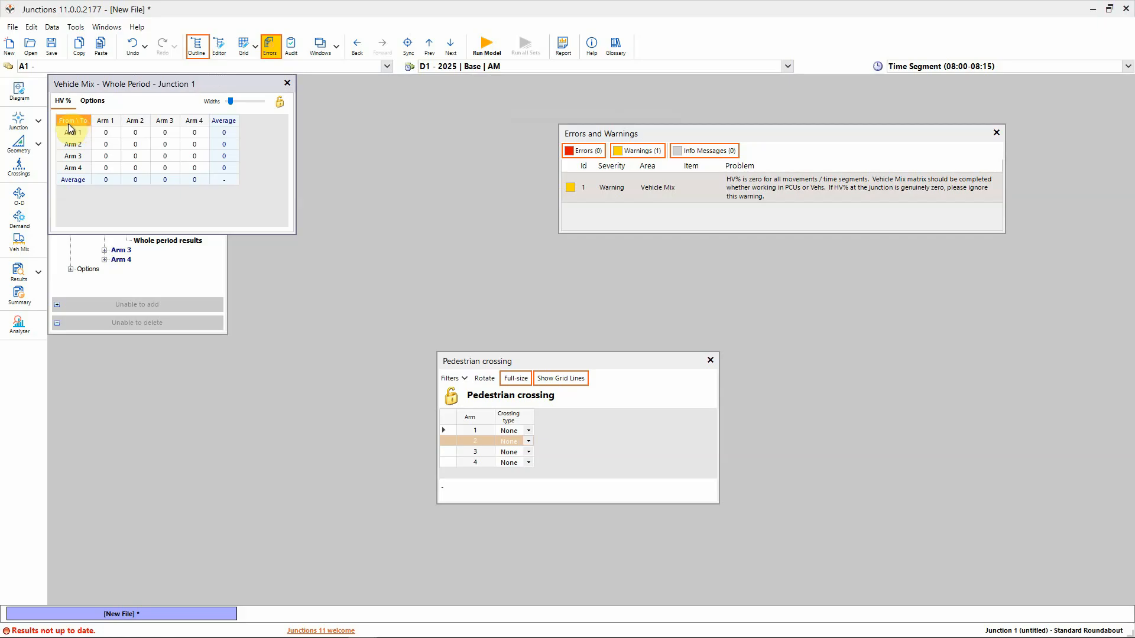
click(52, 48)
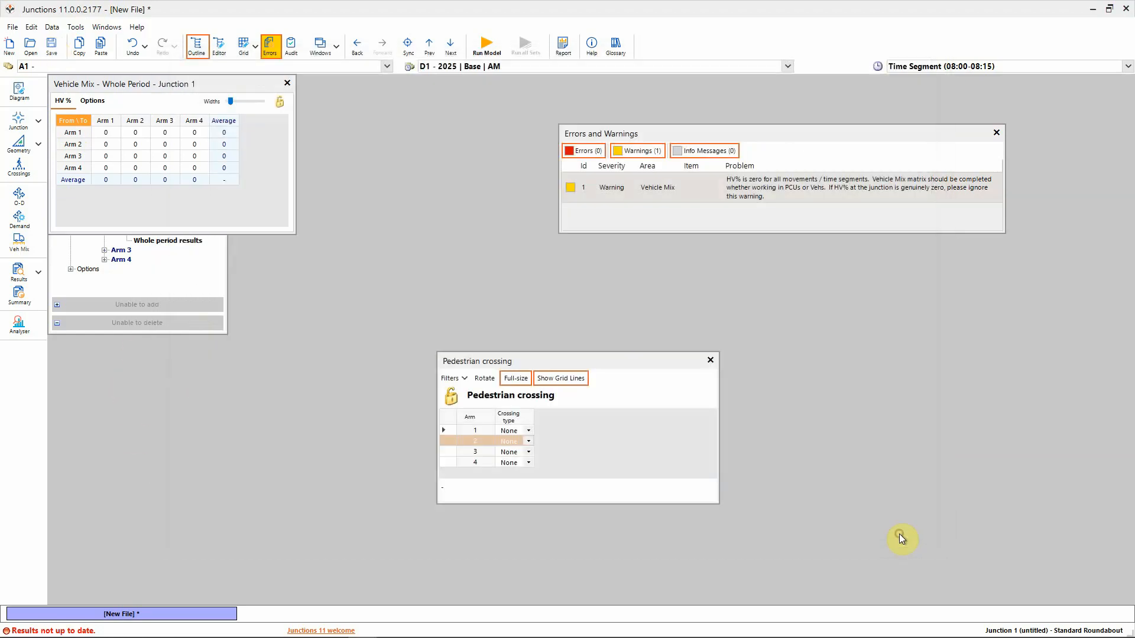
click(899, 534)
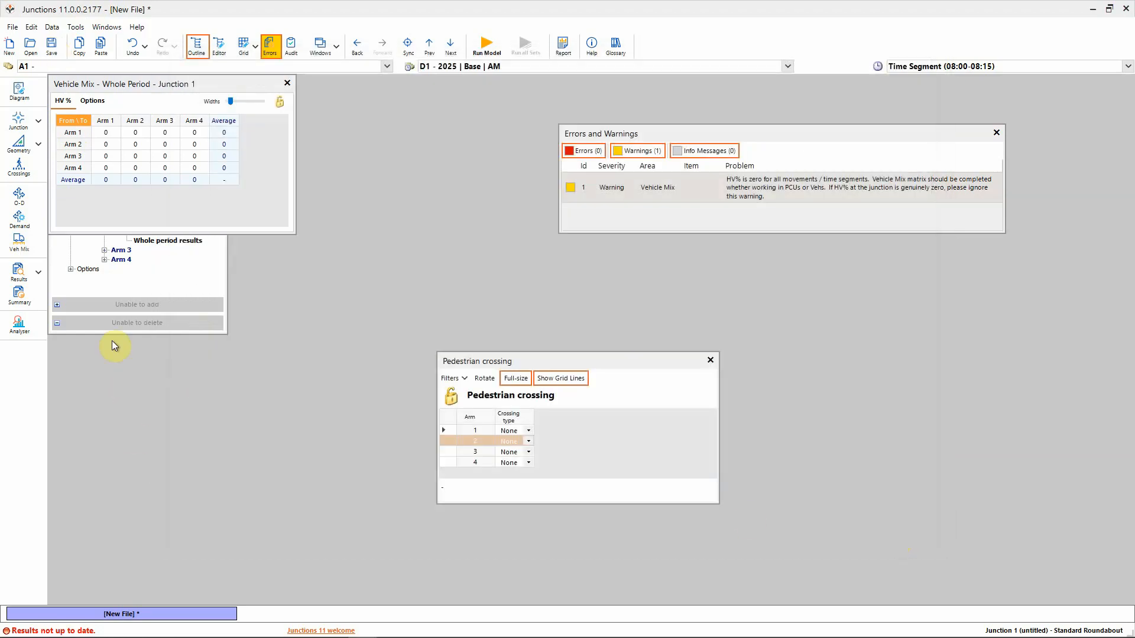
click(12, 28)
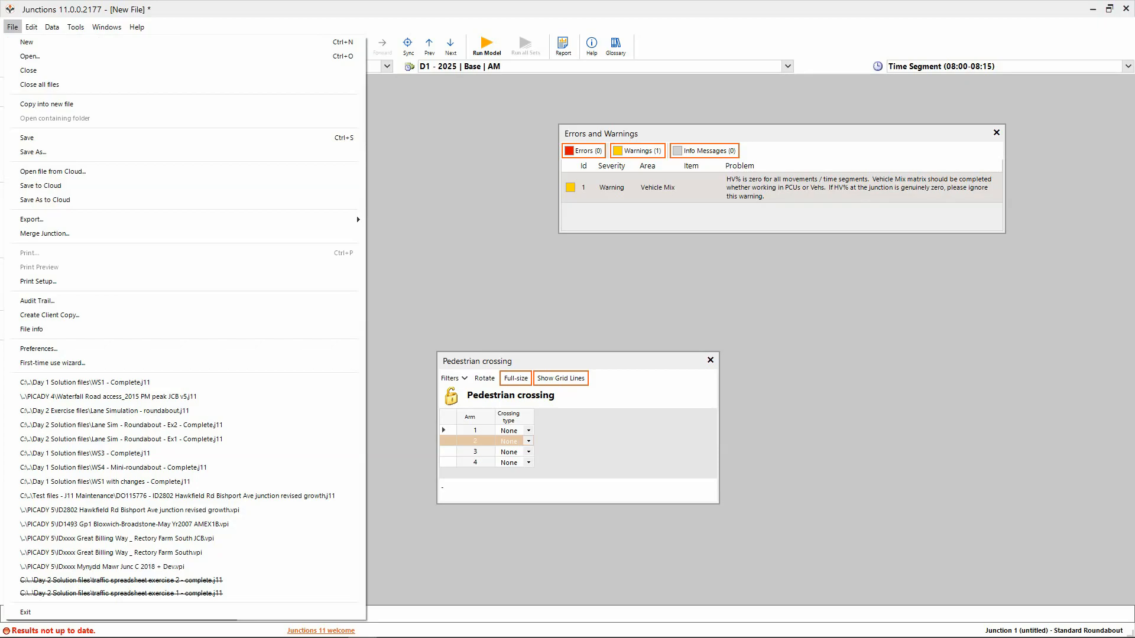
click(473, 232)
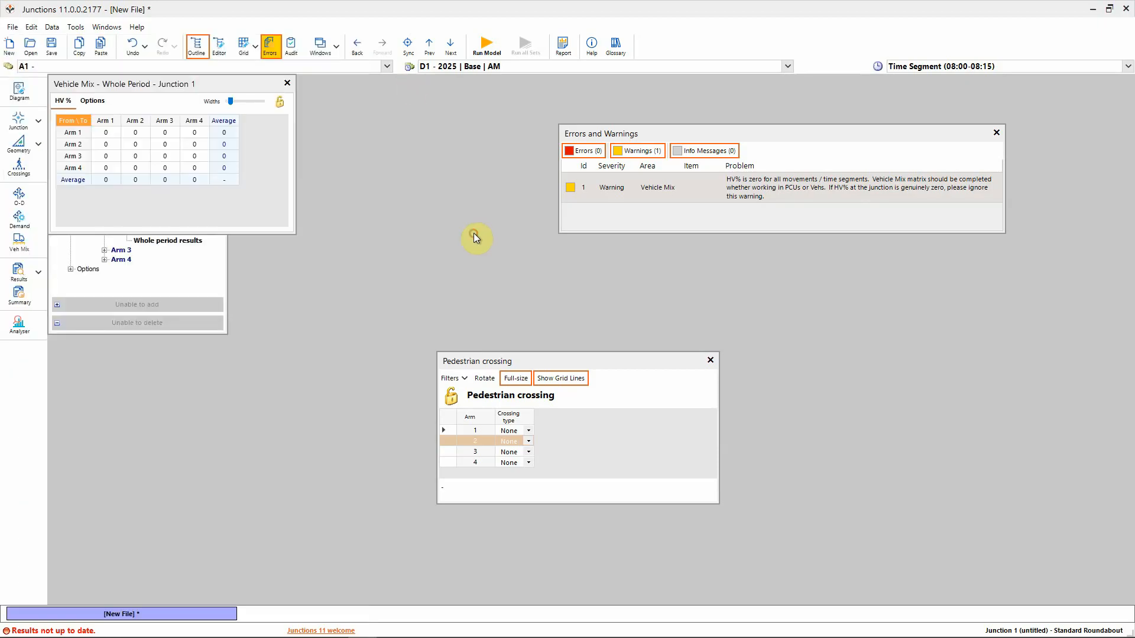
Run the model and close the pedestrian crossing grid, the errors and warnings list and the vehicle mix matrix
click(482, 45)
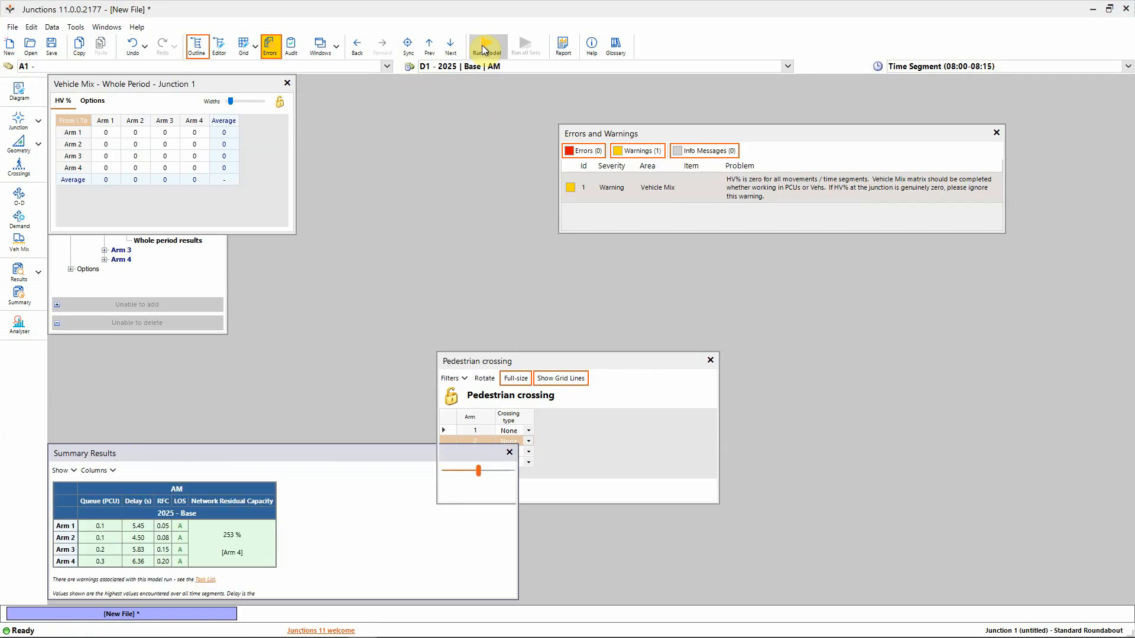
click(710, 356)
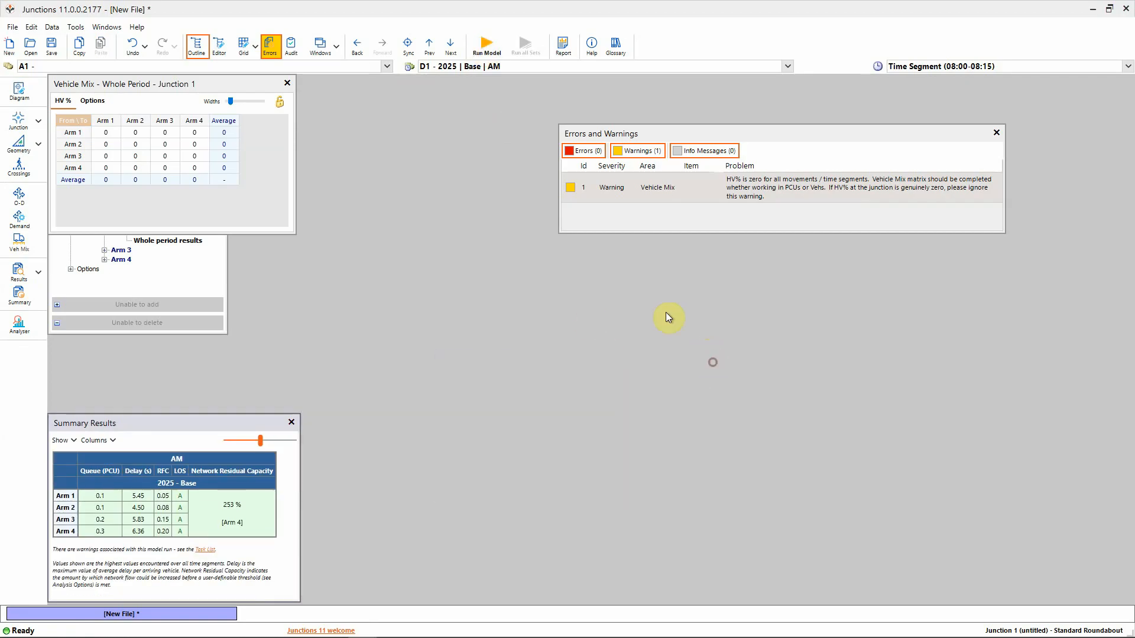
click(996, 132)
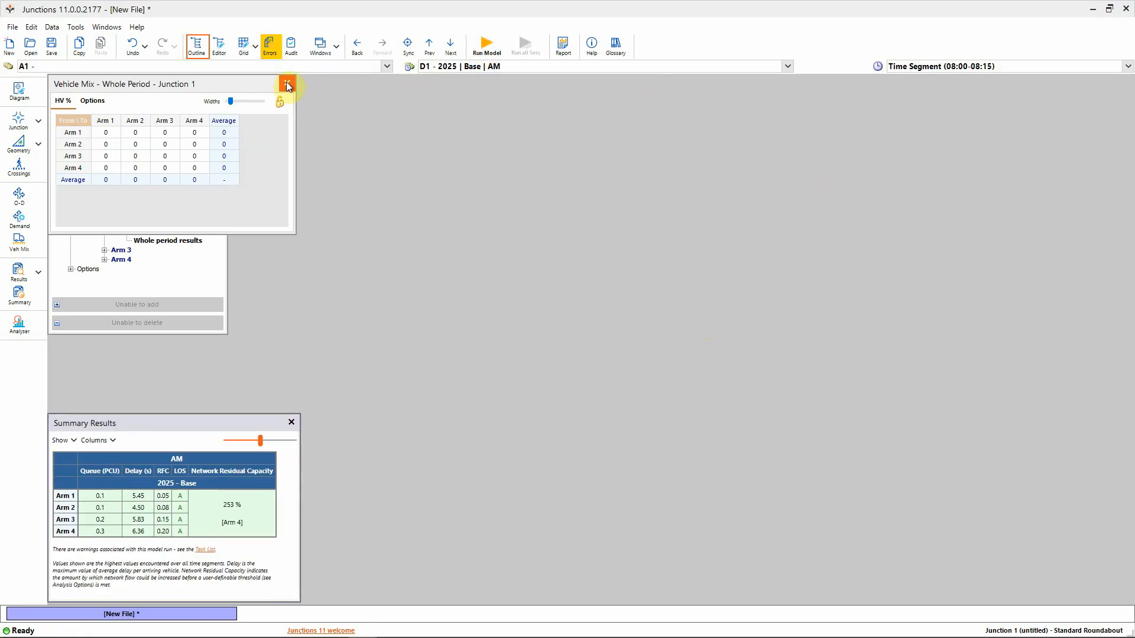
click(288, 85)
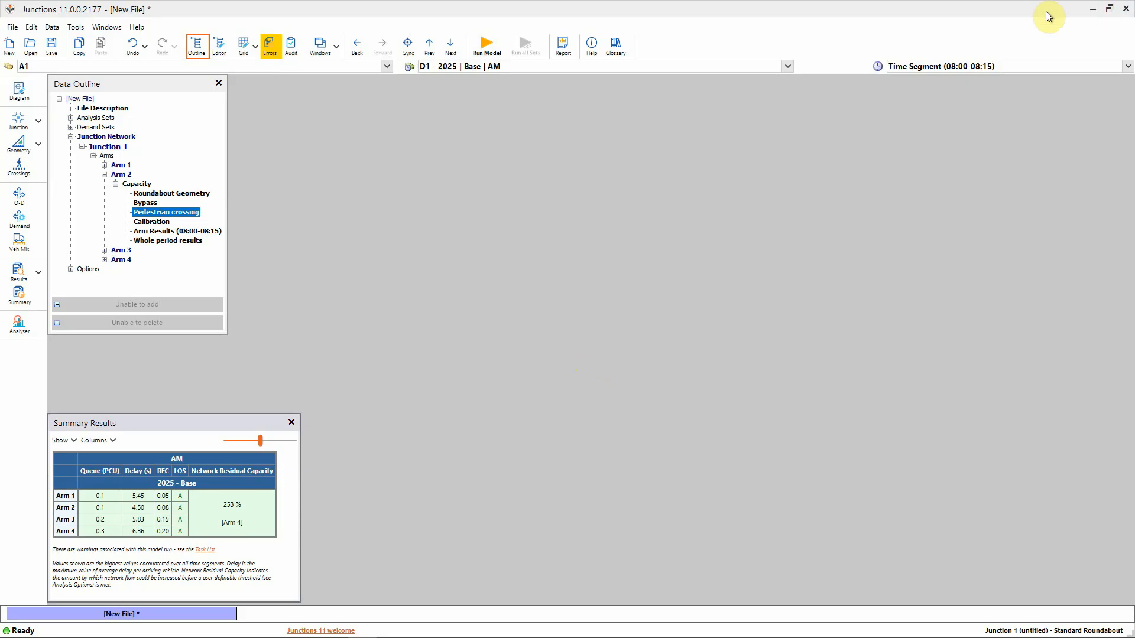
Check the available time segments, and replace the LOS column with the Junction Delay column in the summary results
click(959, 68)
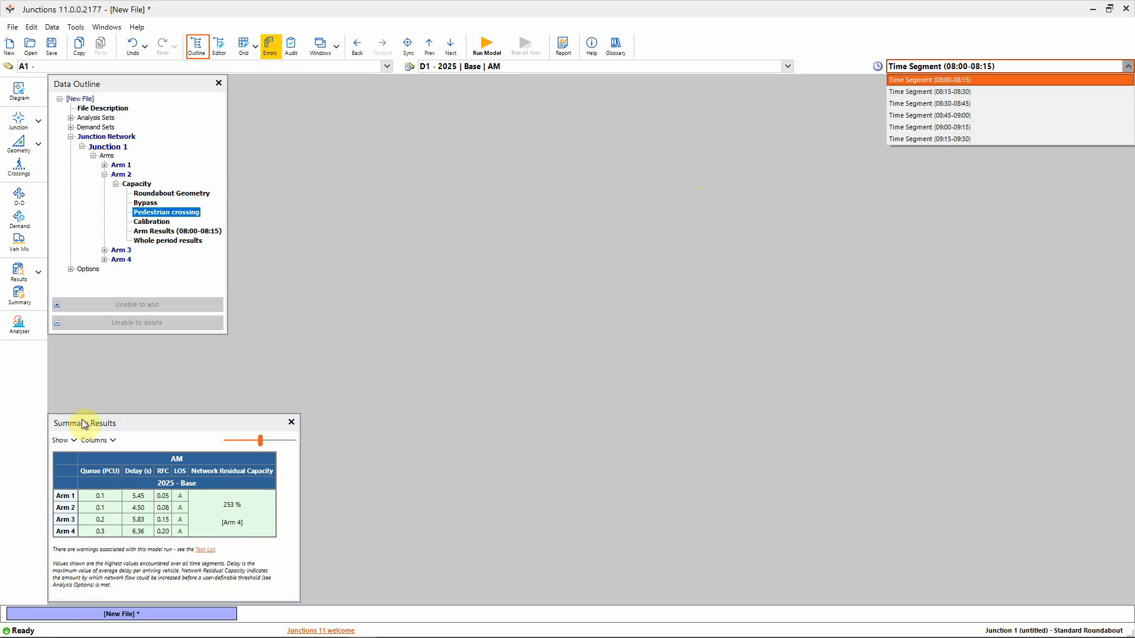
click(93, 441)
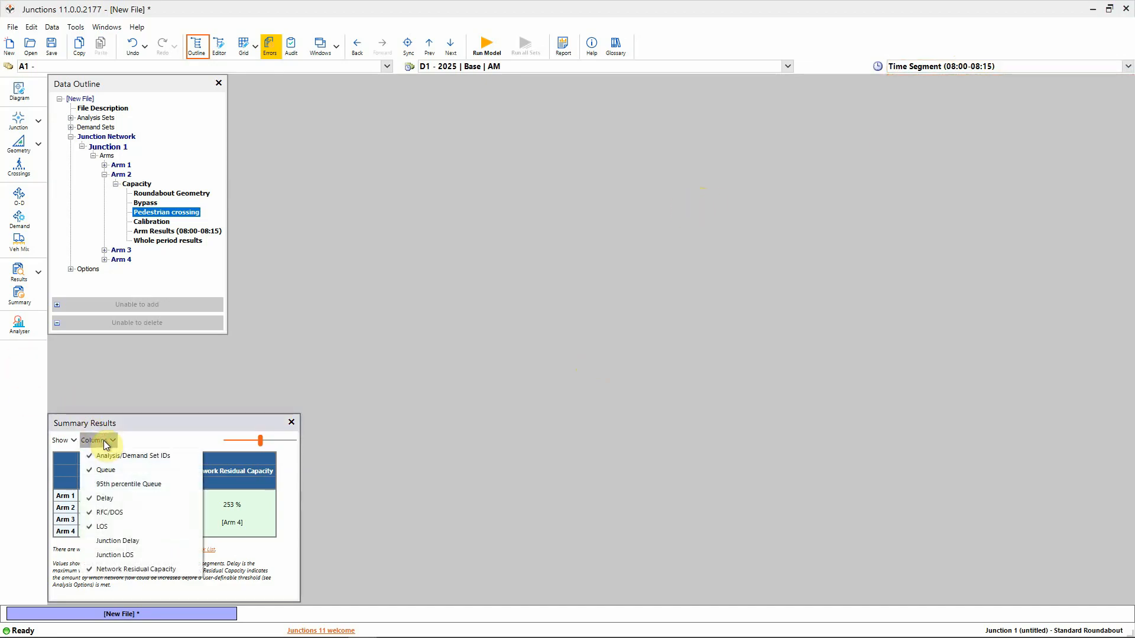
click(103, 527)
click(93, 441)
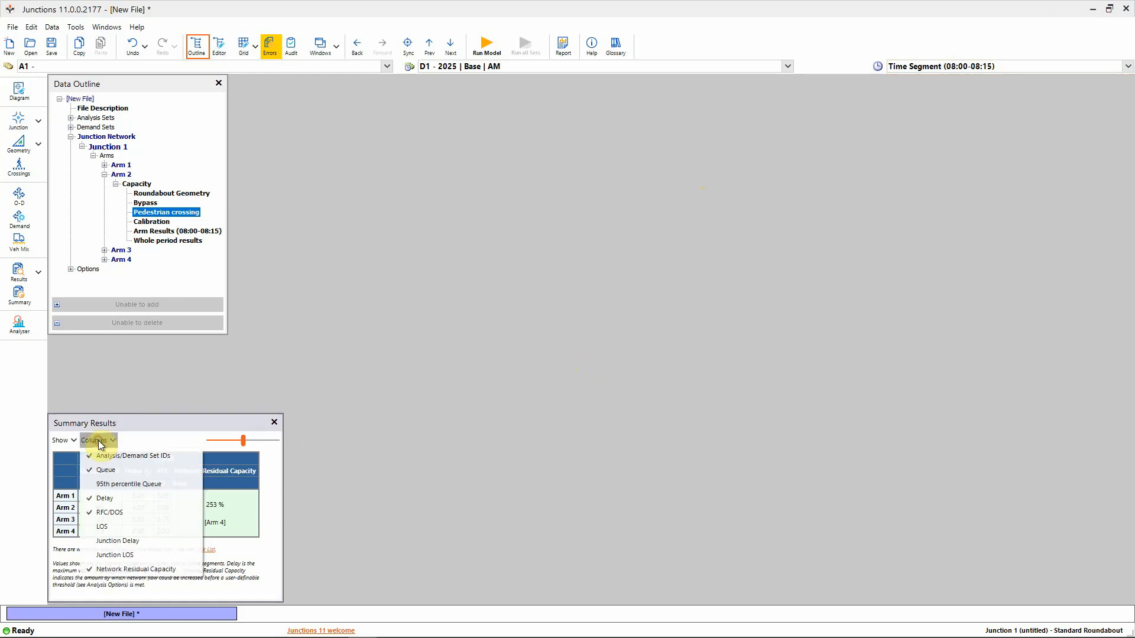
click(119, 547)
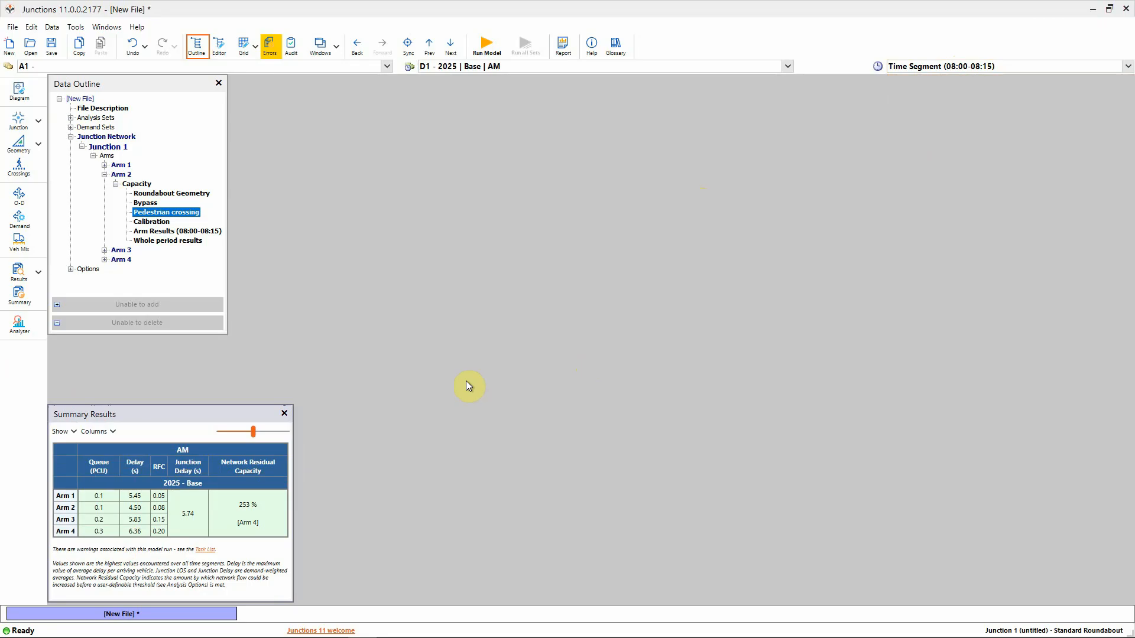
Examine Arm 2's time segment results, comparing the 08:45-09:00 segment with 08:00-08:15
click(38, 275)
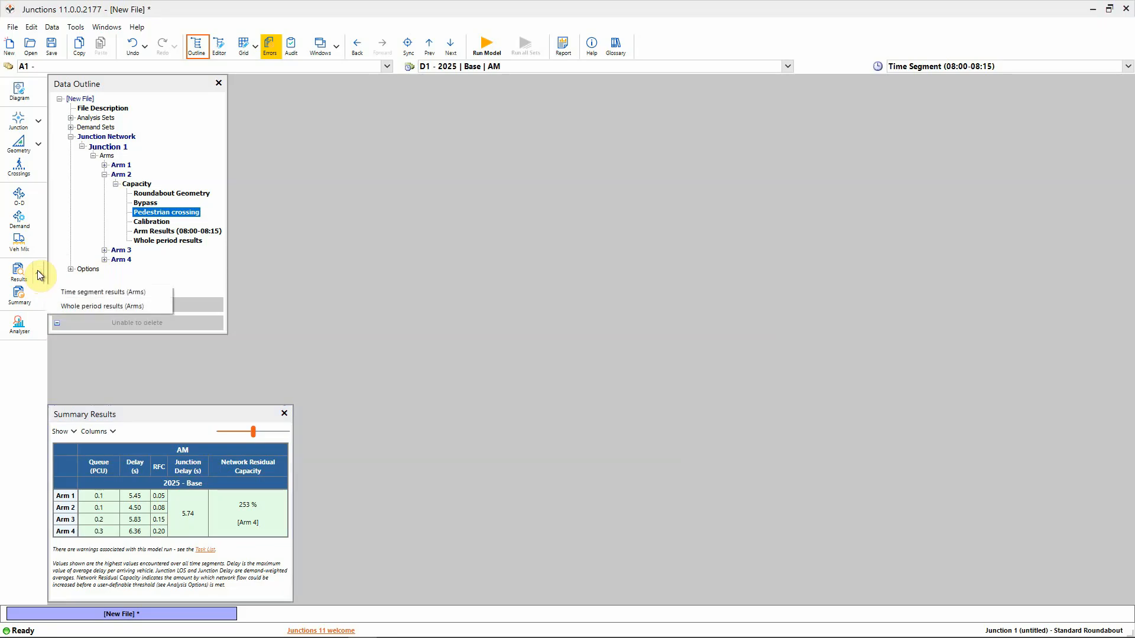
click(92, 292)
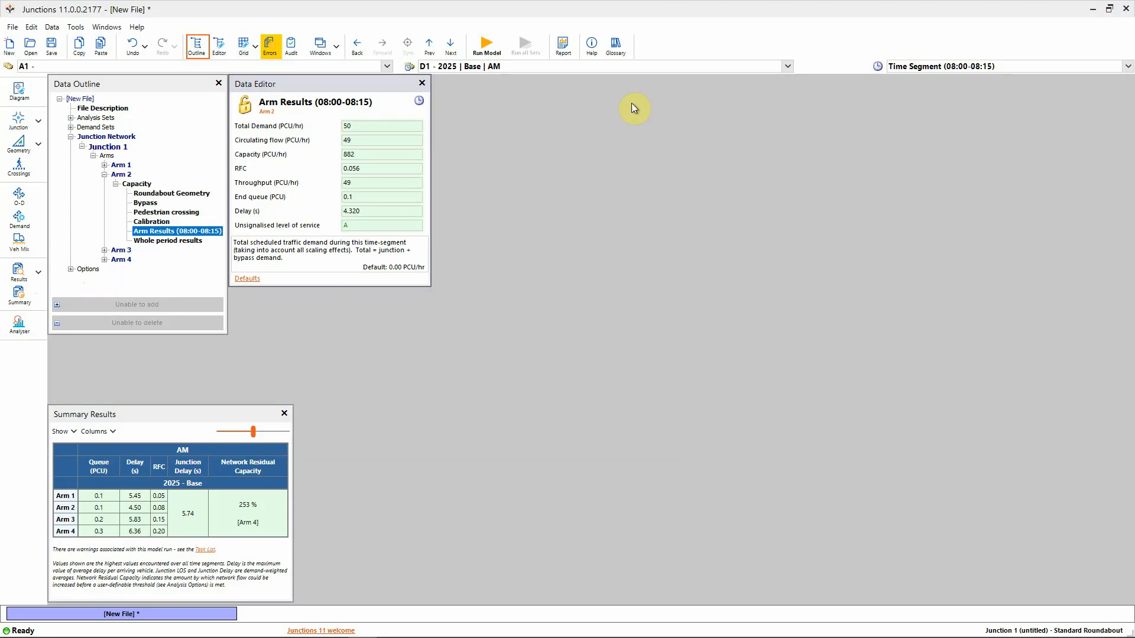
click(926, 66)
click(925, 117)
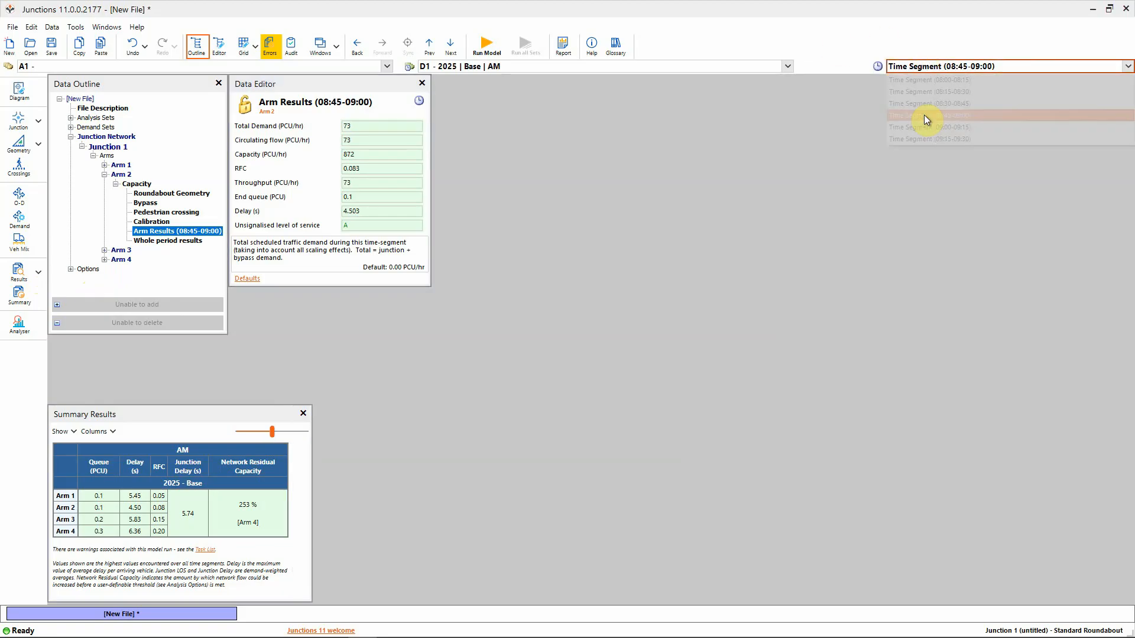
click(932, 67)
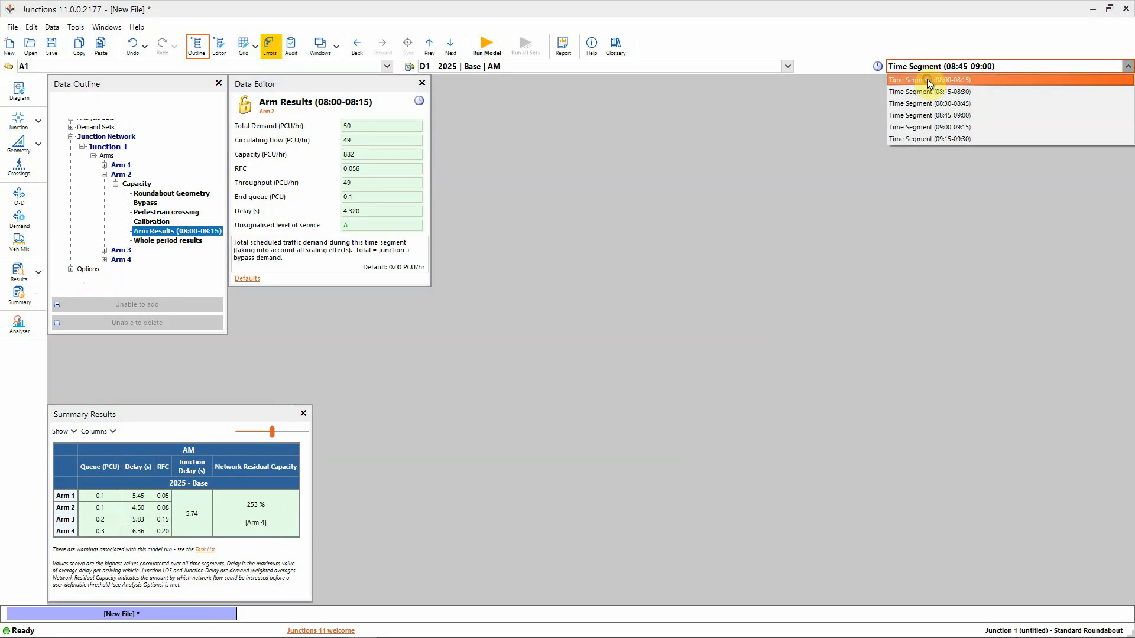
click(932, 80)
Review Arm 2's whole period results and return to its time segment results for 08:00-08:15
click(38, 271)
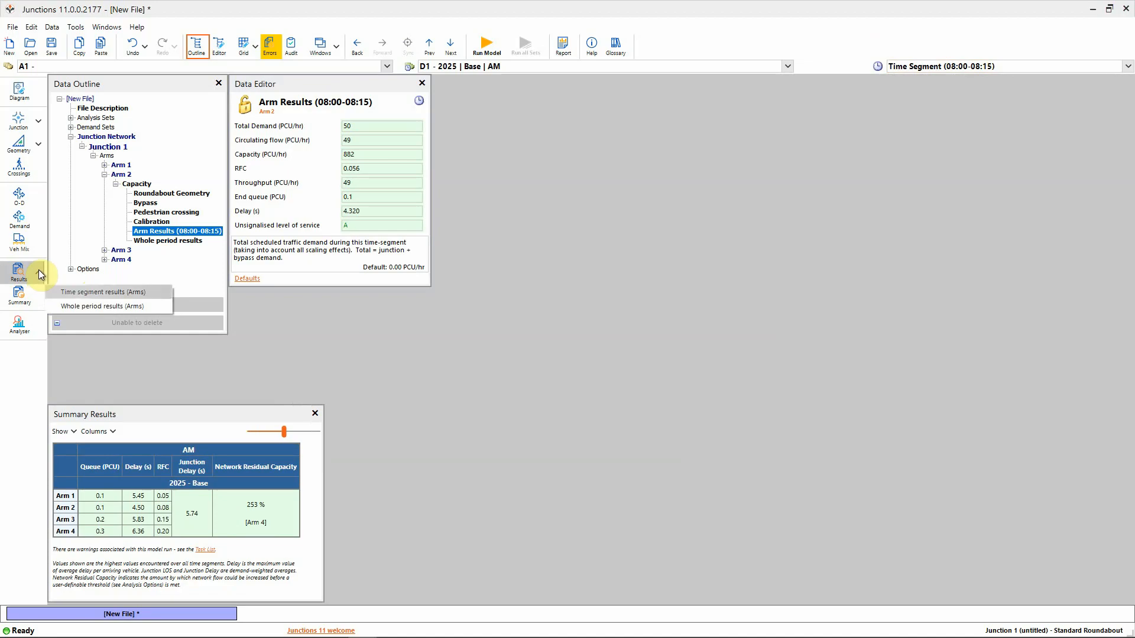
click(86, 306)
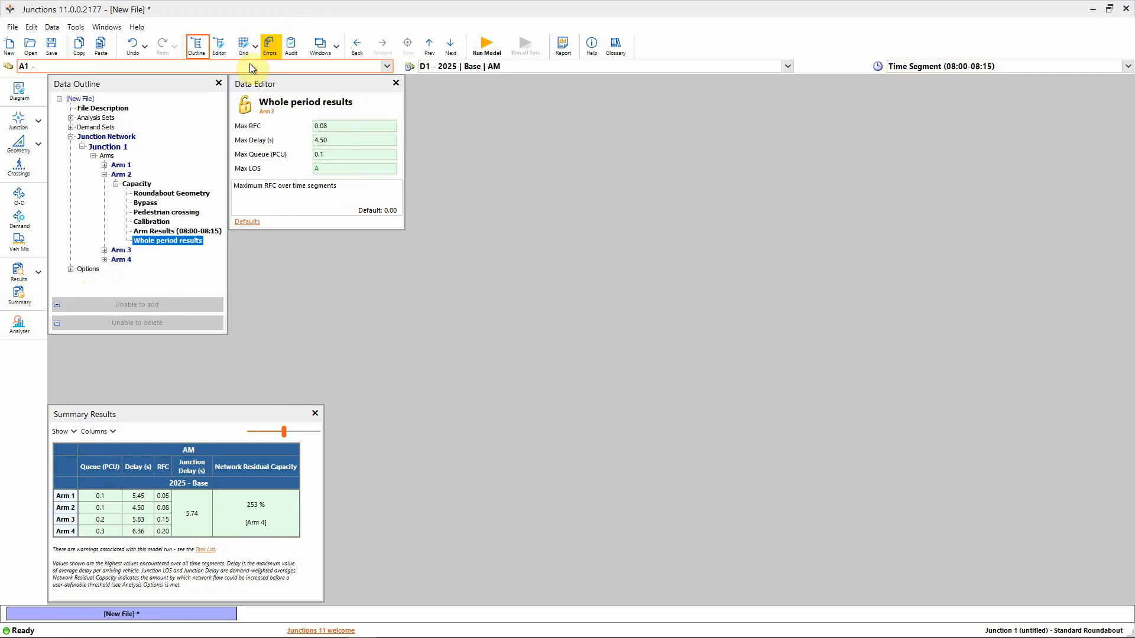
click(38, 272)
click(88, 292)
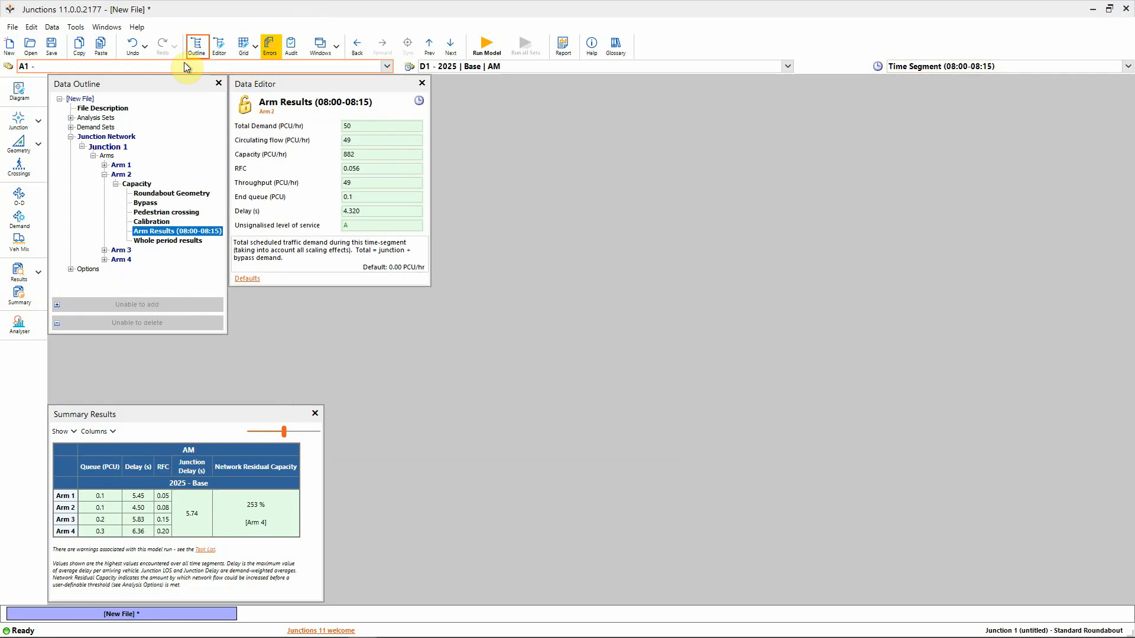
Compare the 08:00-08:15 results of all four arms in the Arm Results grid and close the grid
click(242, 46)
drag(367, 80, 597, 184)
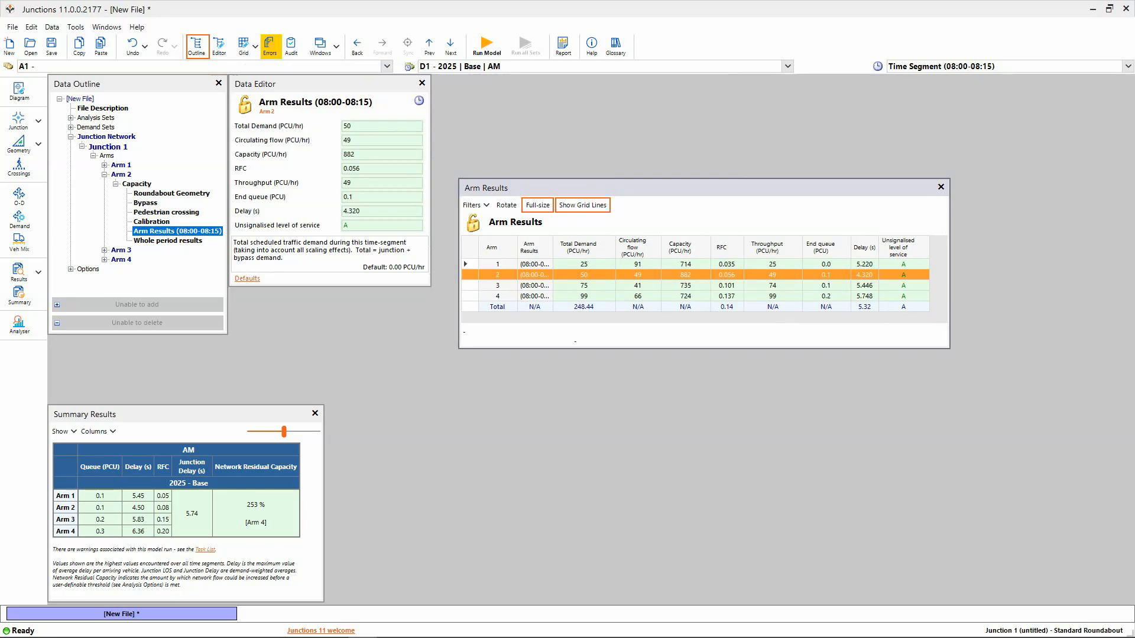
click(939, 188)
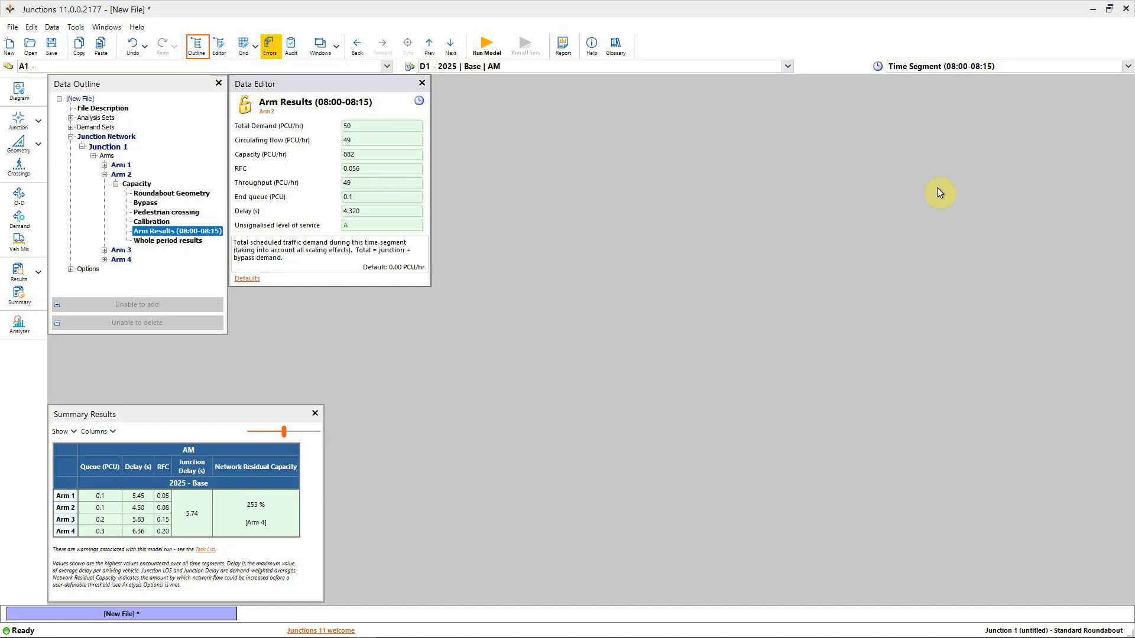
Generate the report, examine its input and results sections and its PDF and Word conversion options, and close the Report Viewer
click(561, 47)
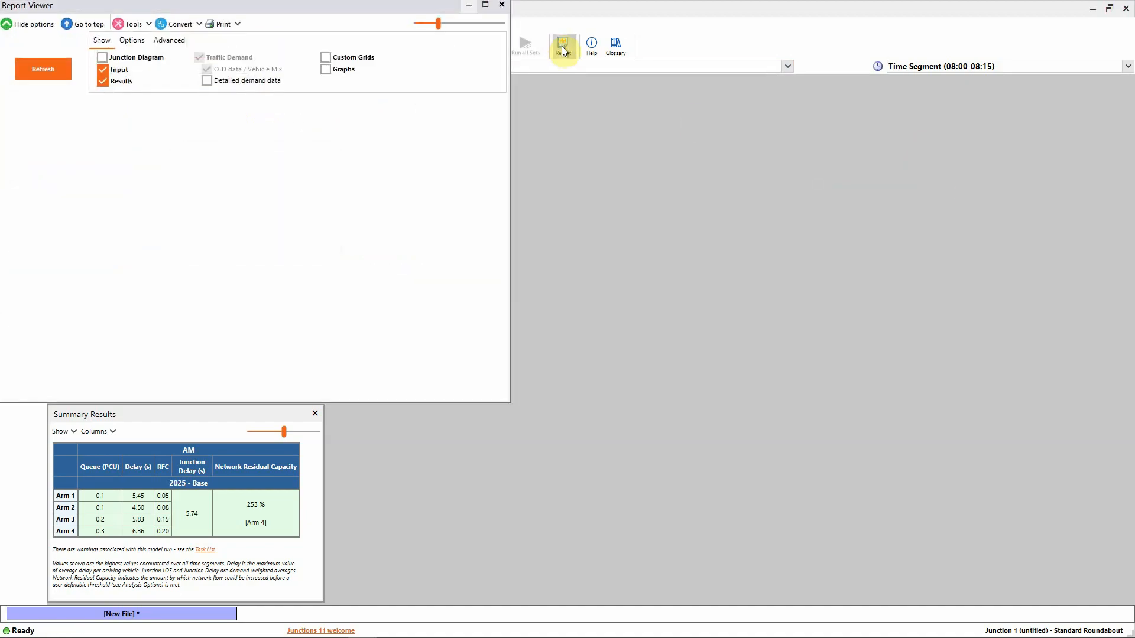
drag(228, 5, 754, 104)
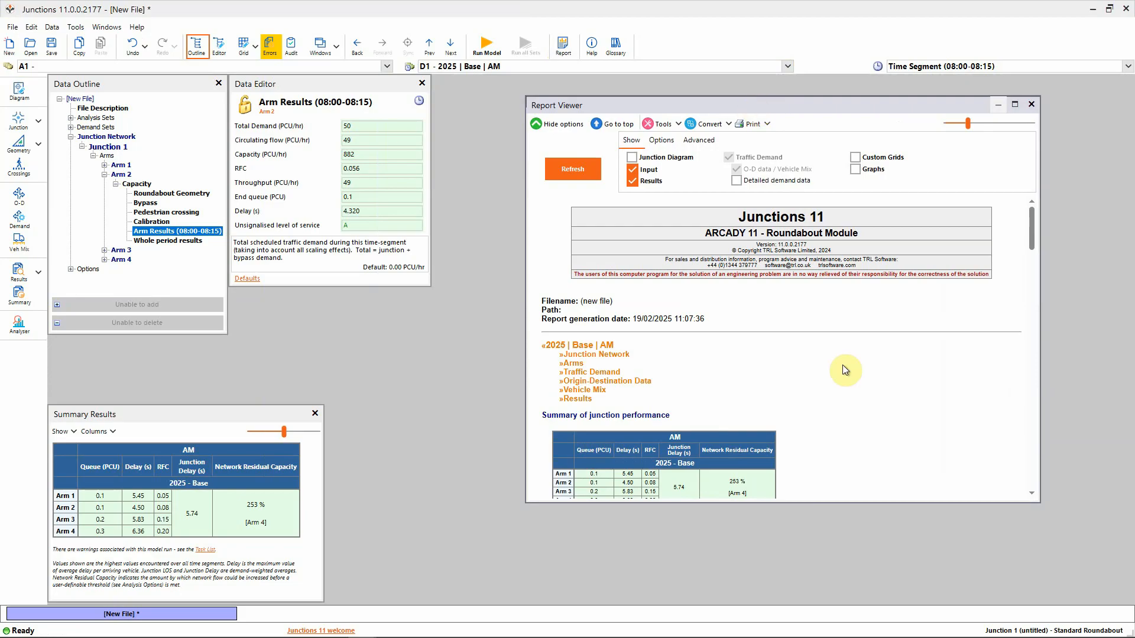
scroll(866, 387, down, 15)
scroll(864, 388, down, 20)
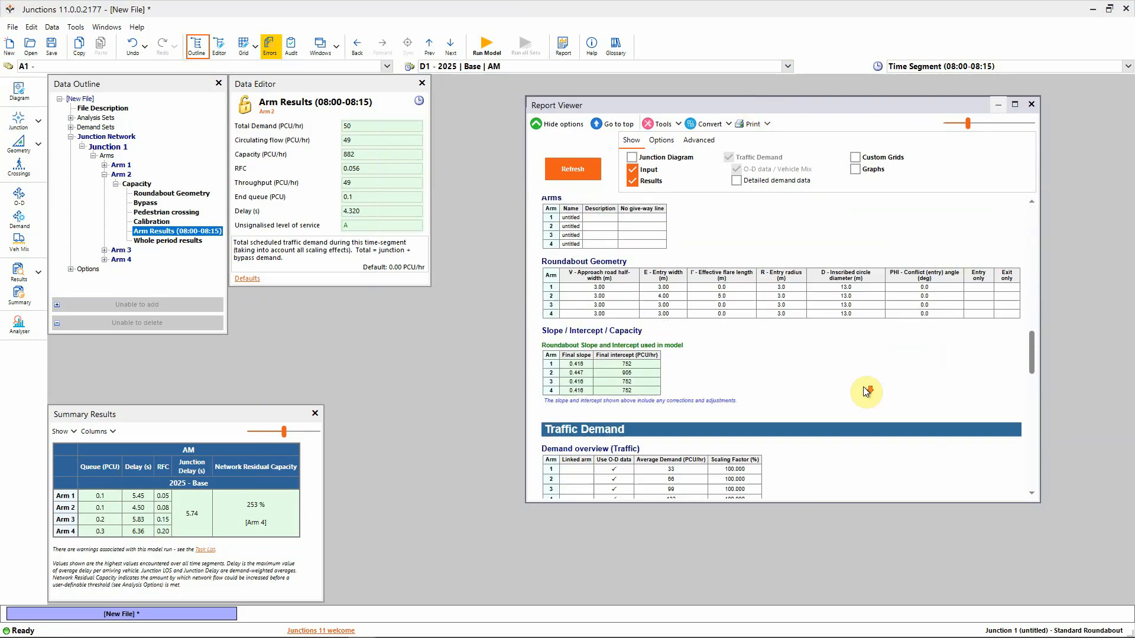
scroll(859, 386, up, 20)
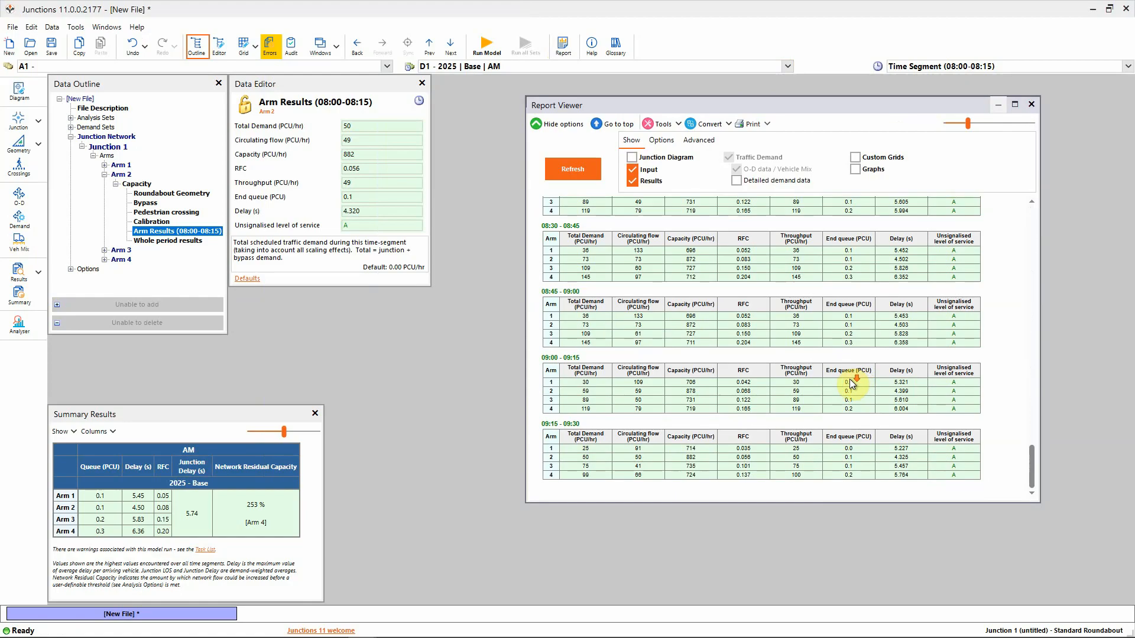
scroll(846, 383, up, 5)
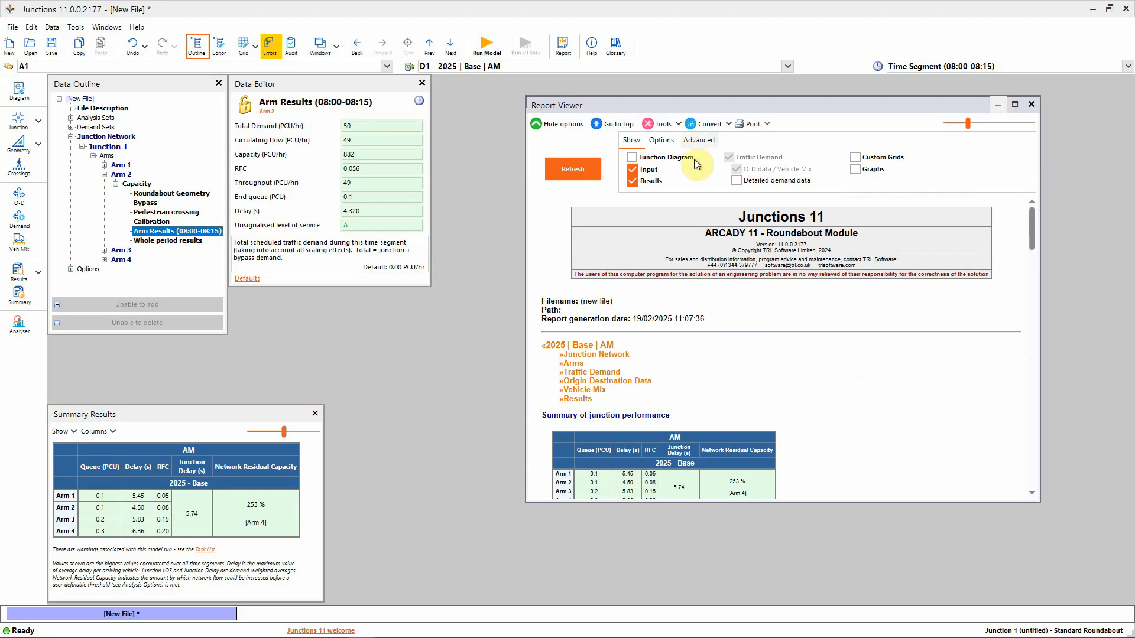
click(709, 126)
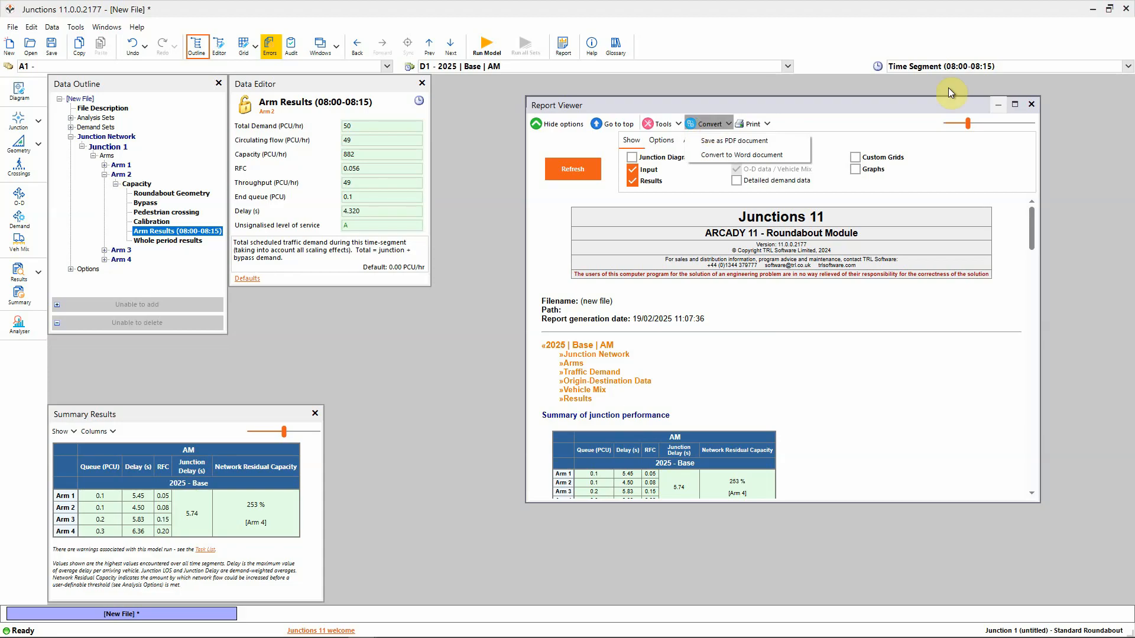
click(1029, 105)
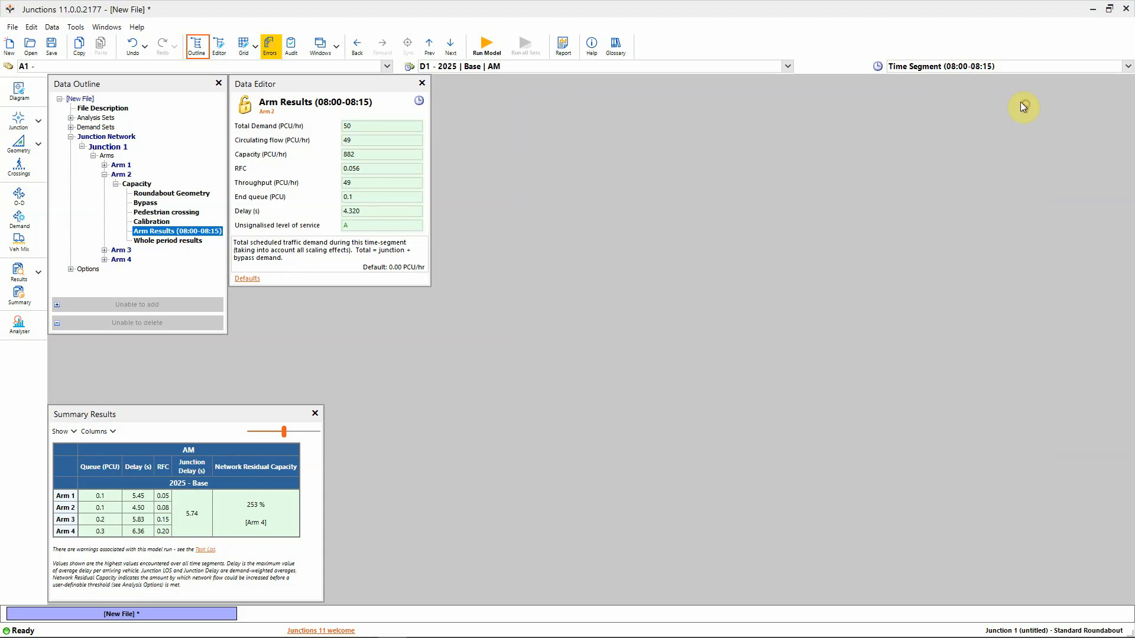
Close the arm results and plot Max Delay vs Flow Scaling Factor as an X-Y line graph in the Analyser
click(421, 86)
click(17, 330)
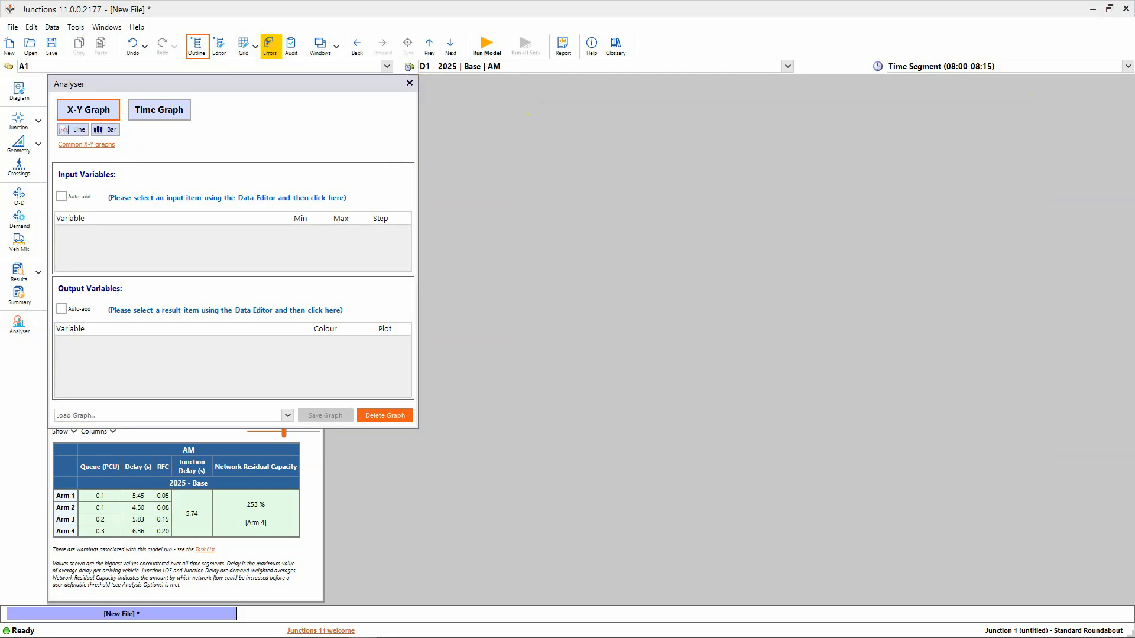
click(84, 145)
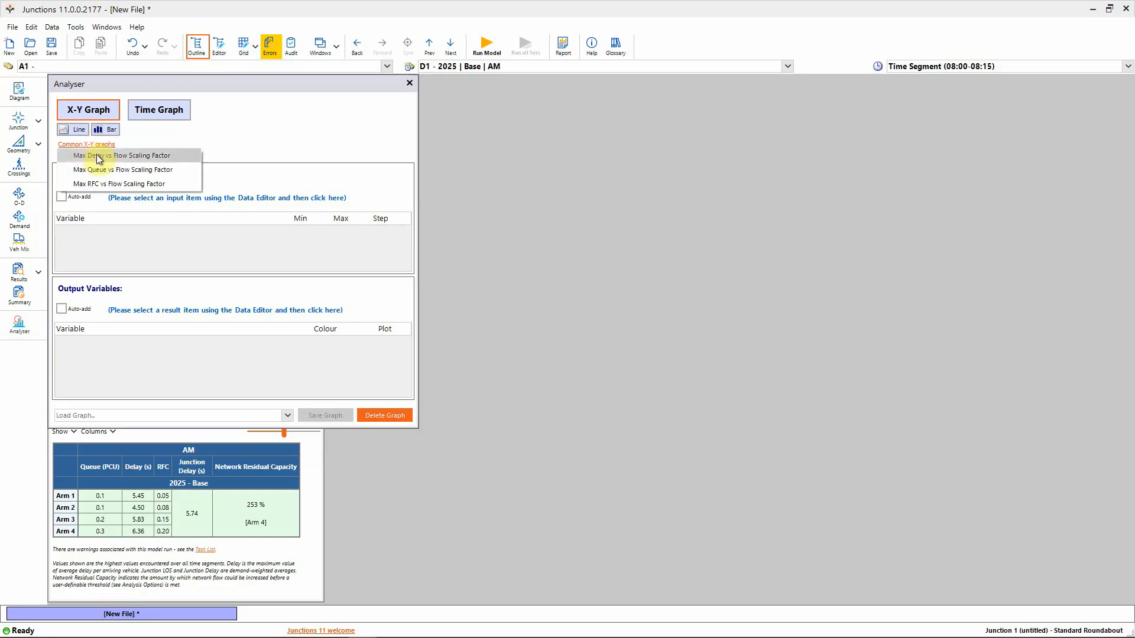
click(96, 156)
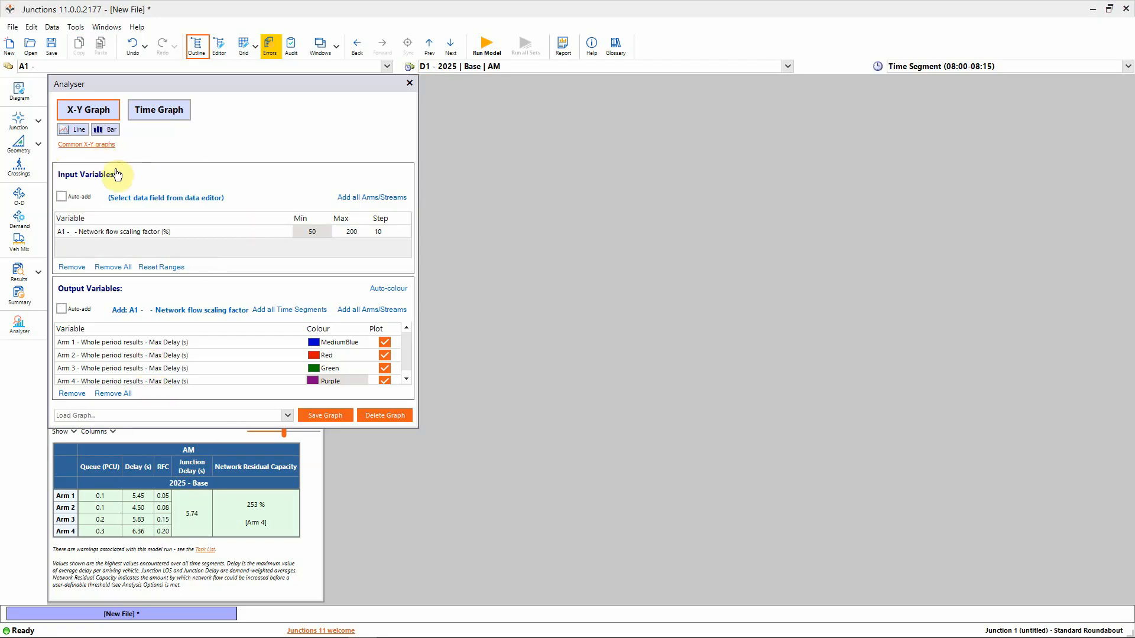
click(76, 130)
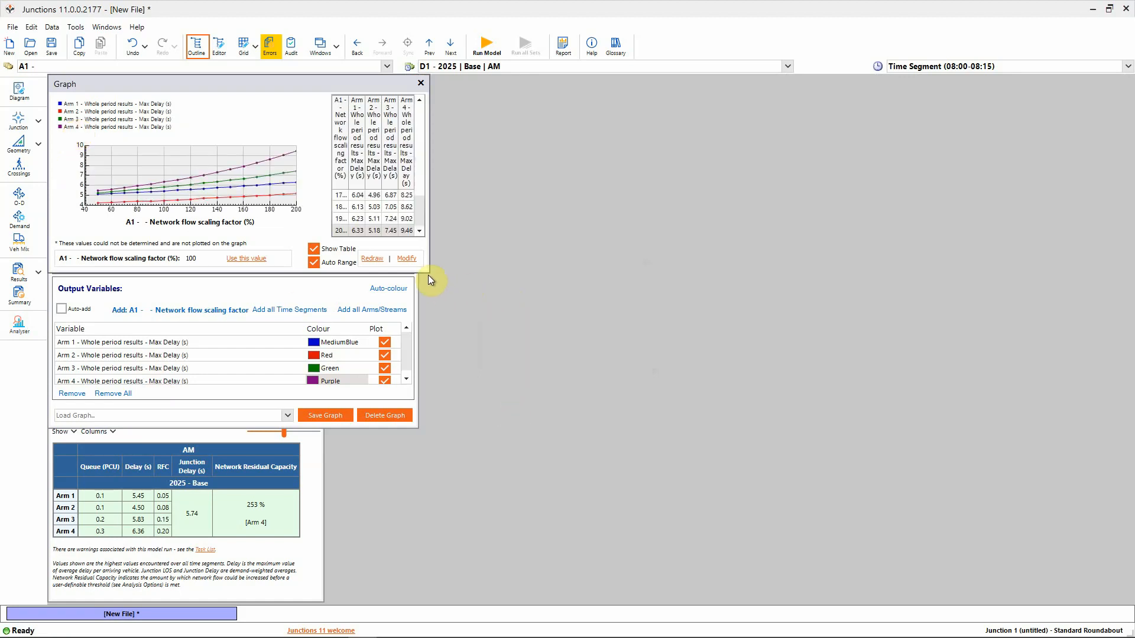
Enlarge and reposition the Max Delay graph window and widen its data table so the values are readable
drag(428, 275, 689, 361)
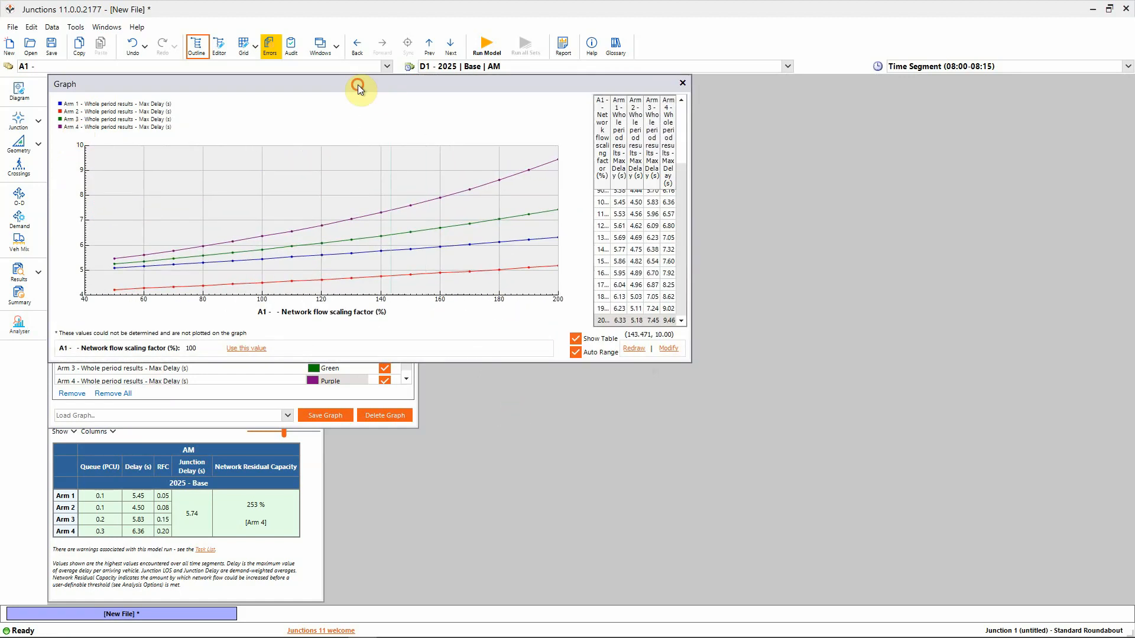
drag(357, 84, 620, 180)
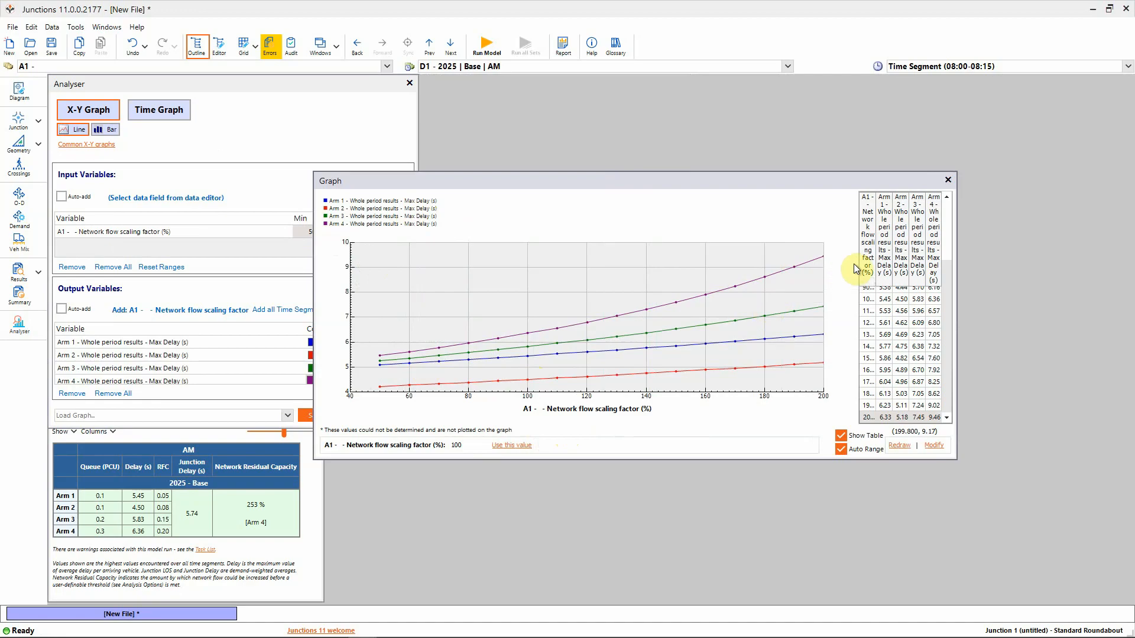
drag(858, 267, 801, 287)
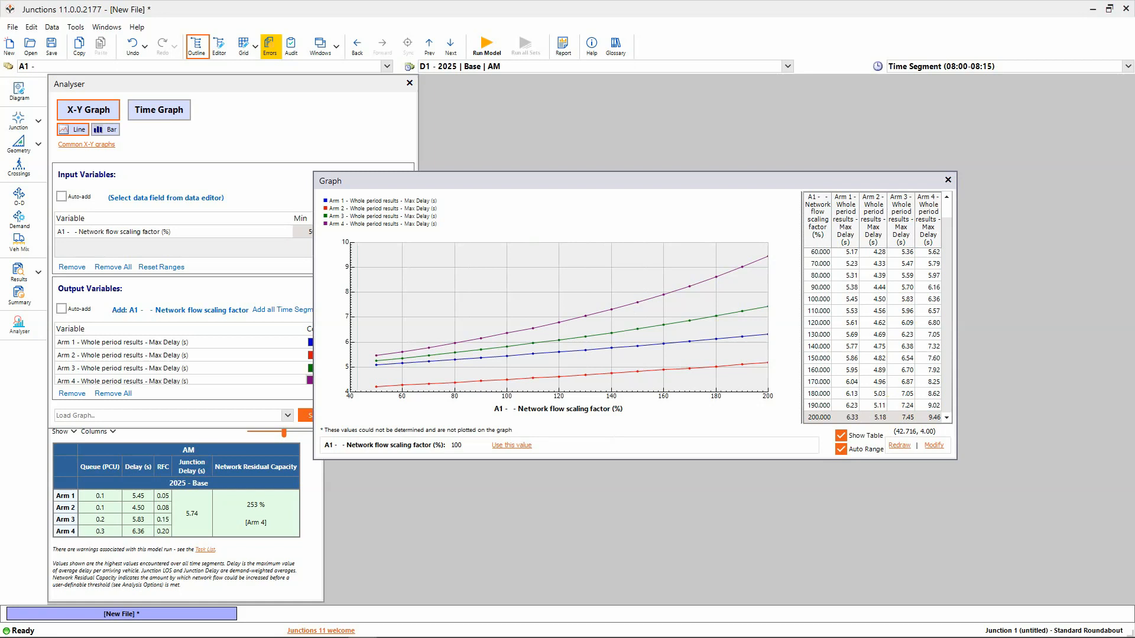
Open the Junctions 11 User Guide in PDF-XChange Editor, look over its contents, and close it
click(593, 46)
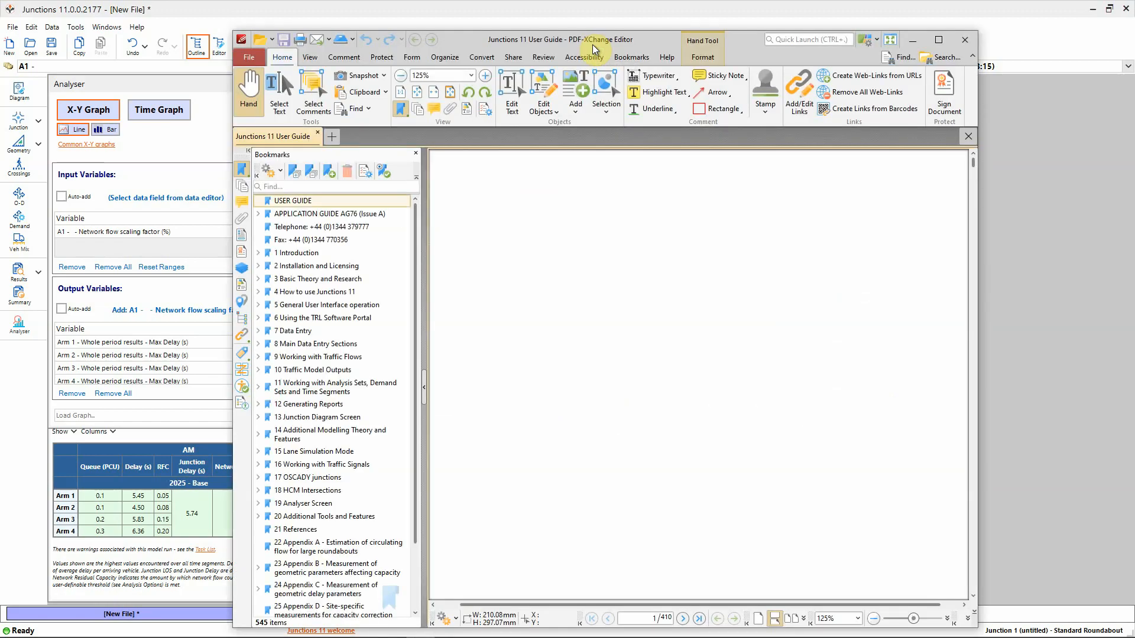
scroll(722, 375, down, 3)
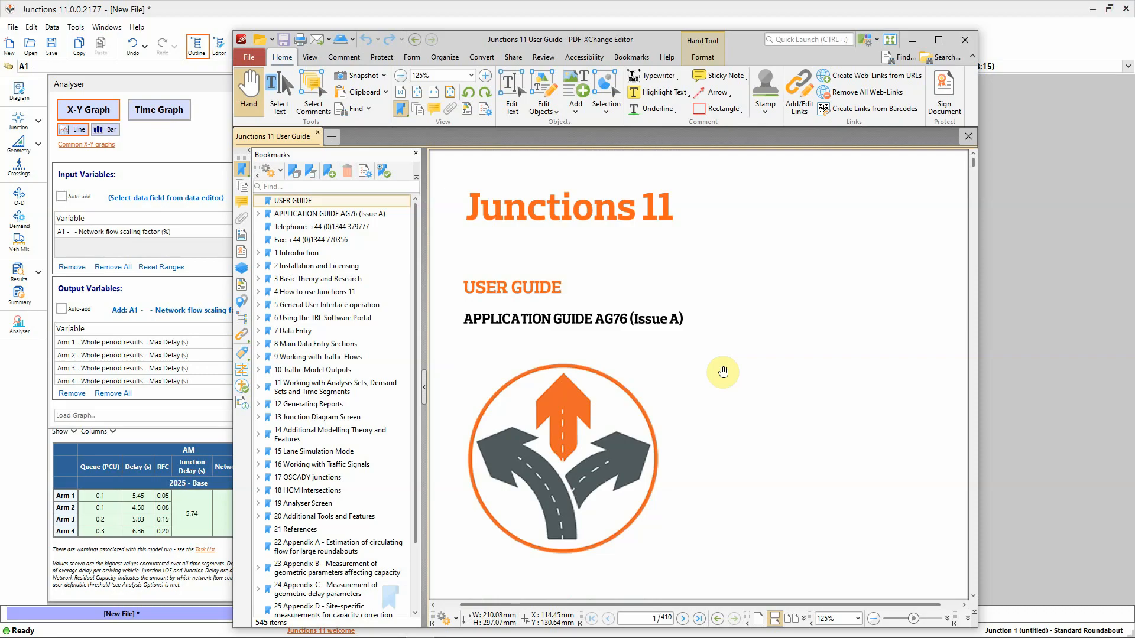
click(967, 41)
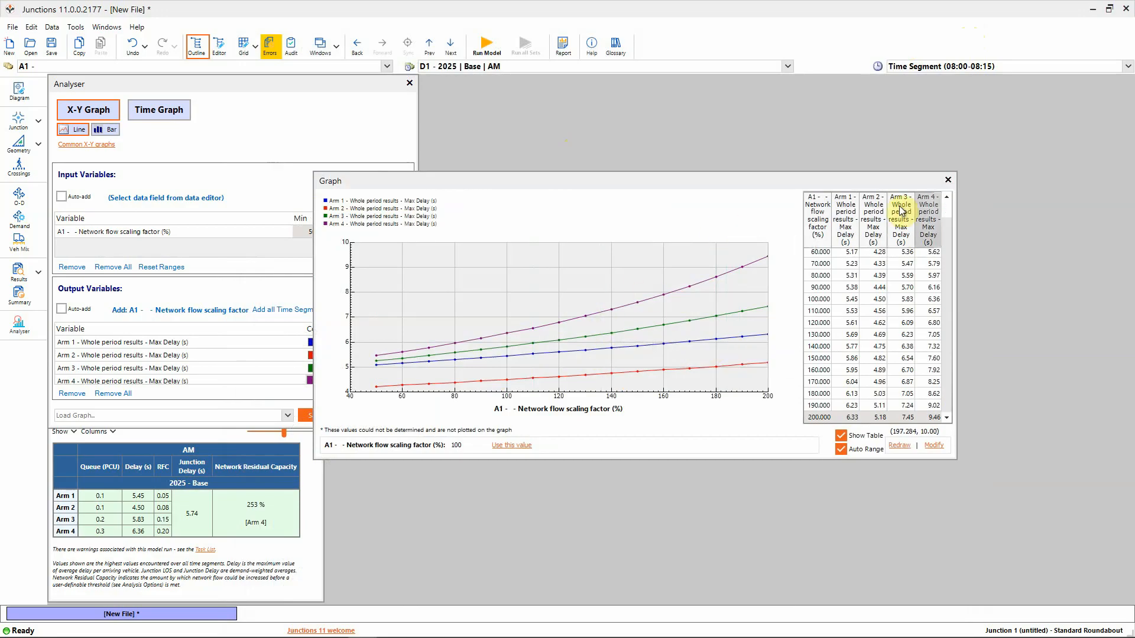
Close the graph and the Analyser, and open the Roundabout Geometry data for Arm 2
click(948, 180)
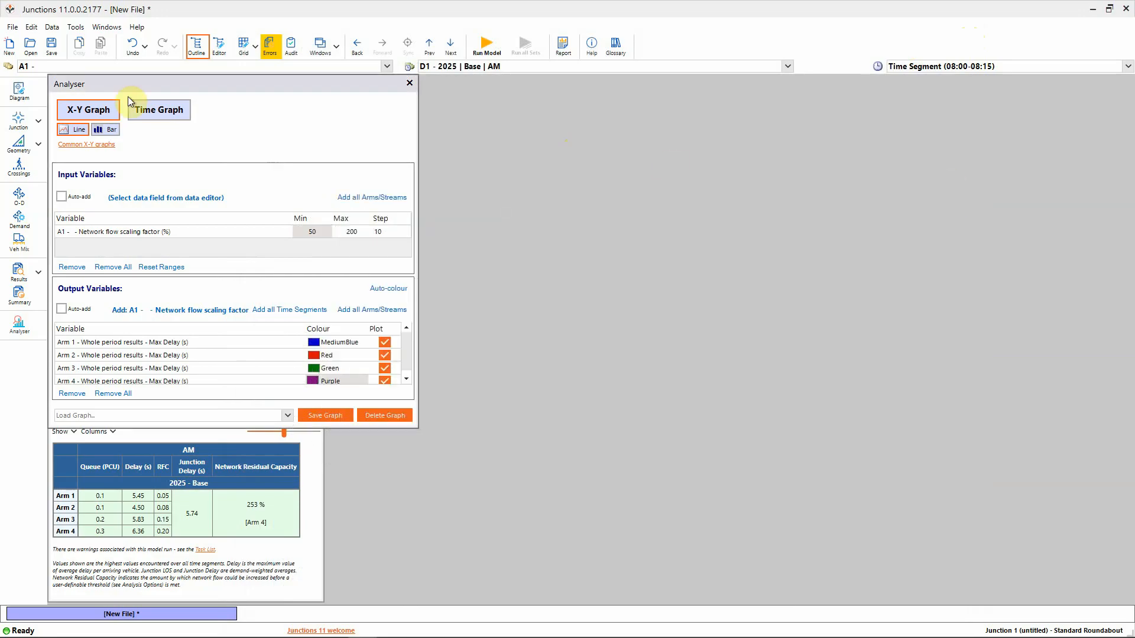
click(408, 82)
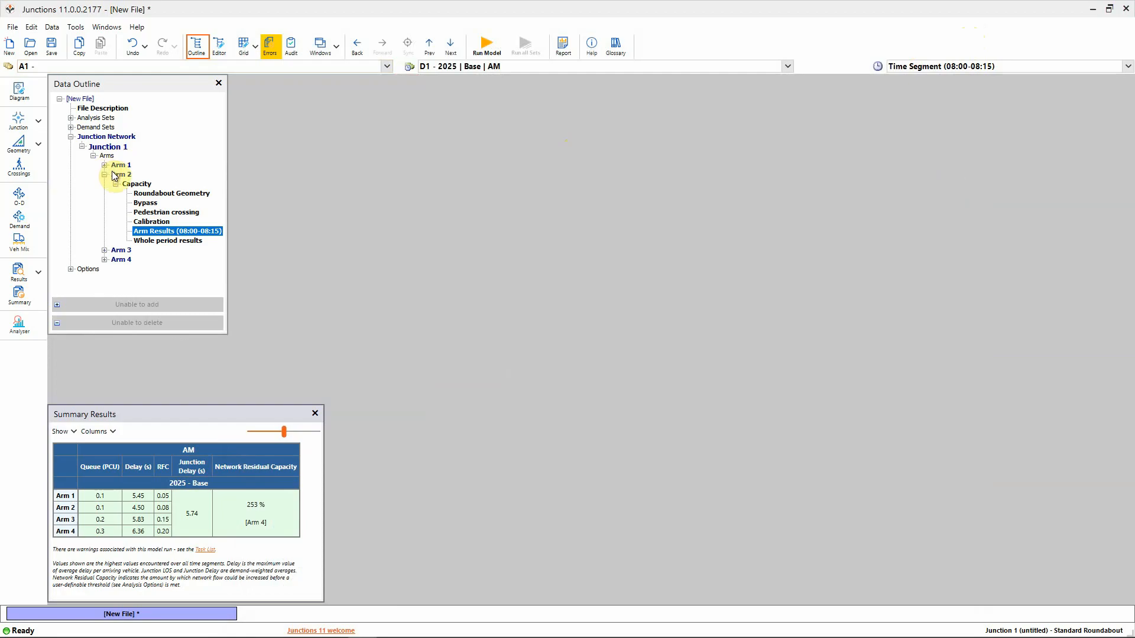
double_click(156, 193)
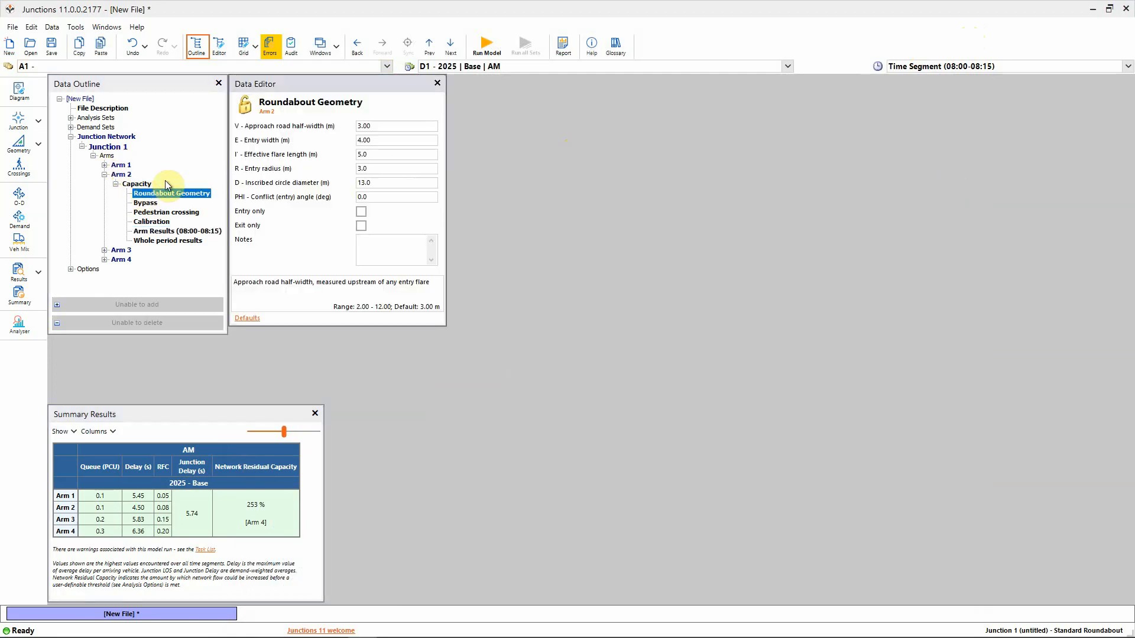
Open the Glossary for the selected data item and stop its introductory message from showing again
click(615, 47)
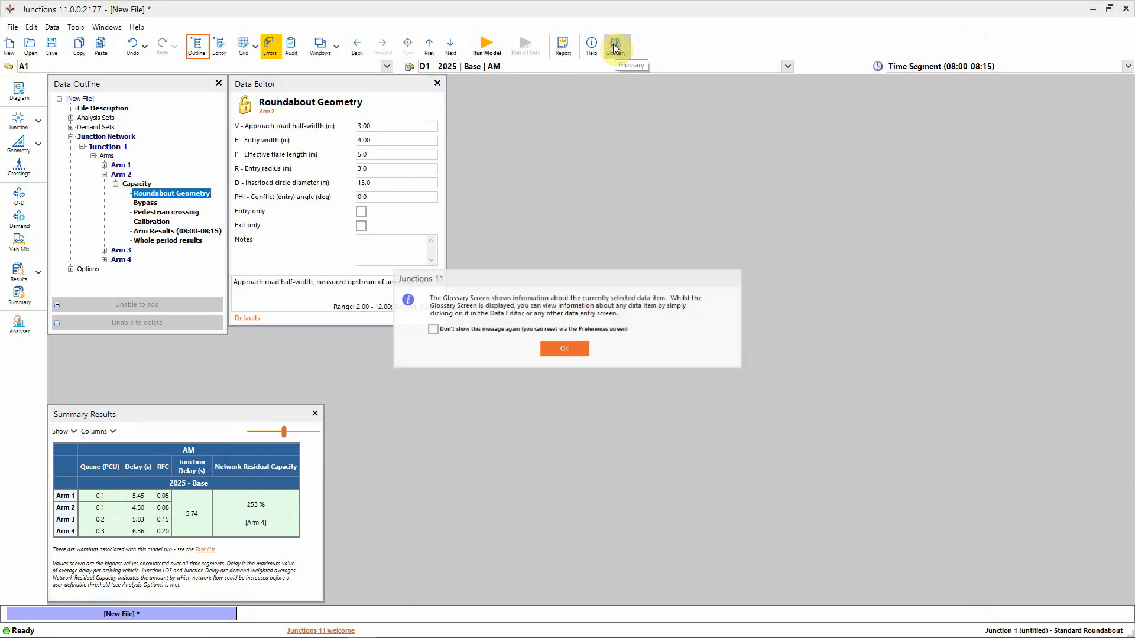
click(434, 329)
click(563, 351)
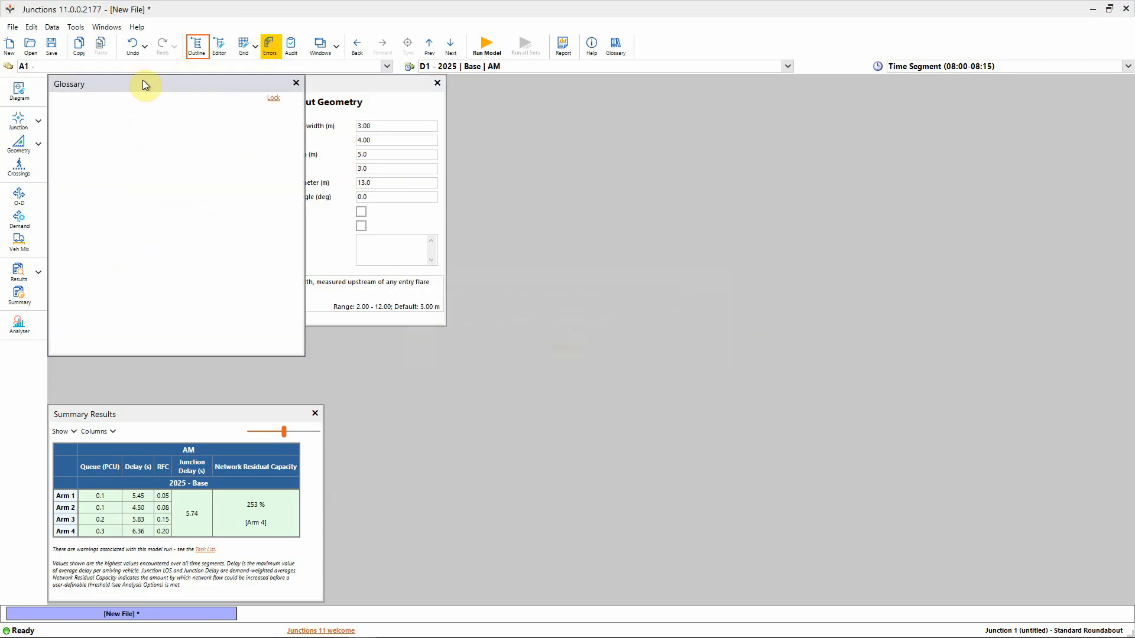
Move the Glossary clear of the data windows and consult its entries for Arm 2's geometry parameters, from approach half-width to conflict angle
drag(144, 81, 669, 90)
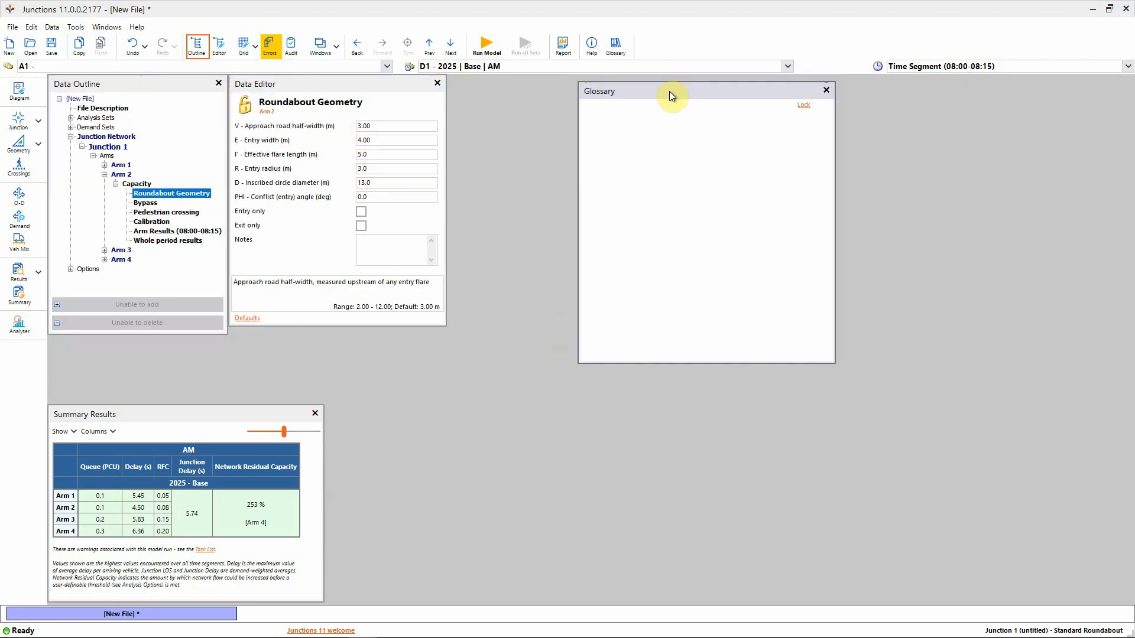
click(373, 126)
click(363, 140)
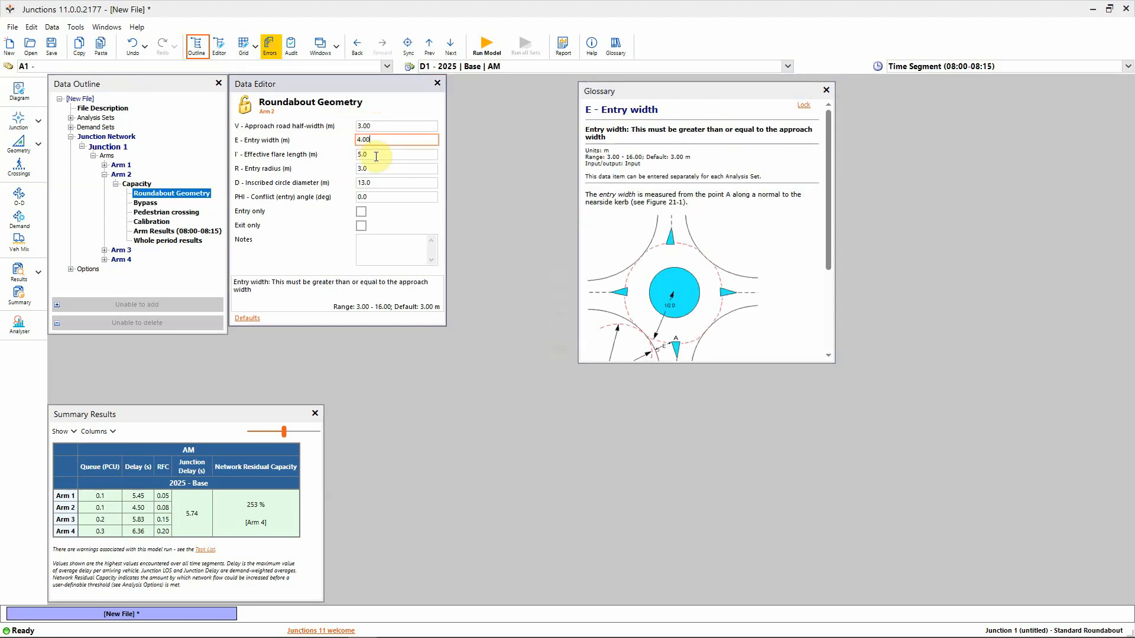
click(375, 155)
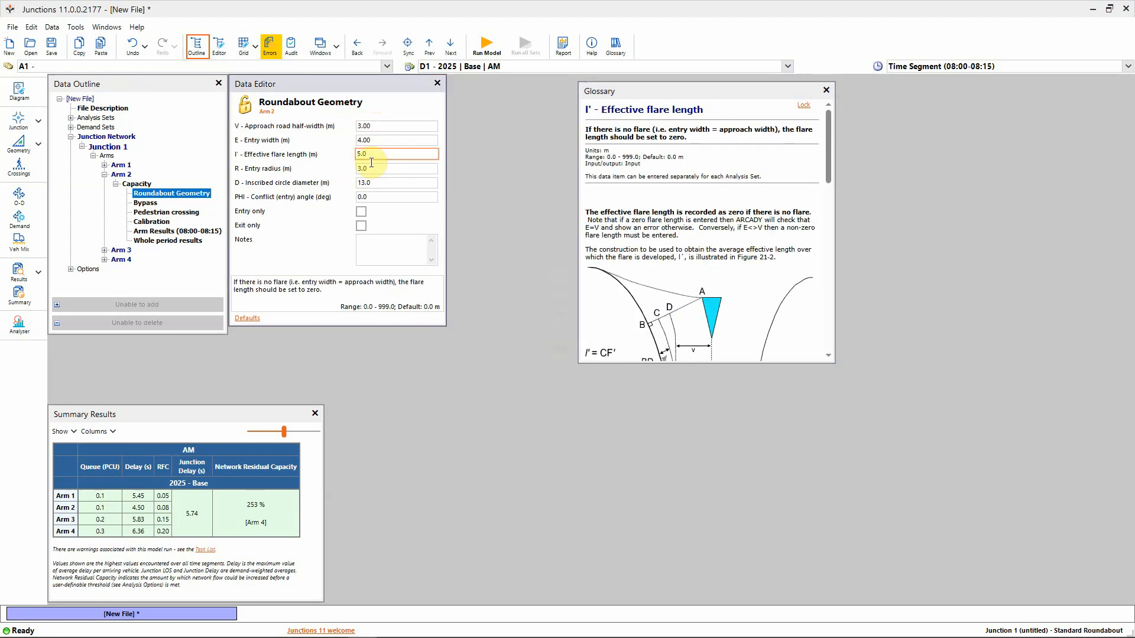
click(373, 169)
click(376, 183)
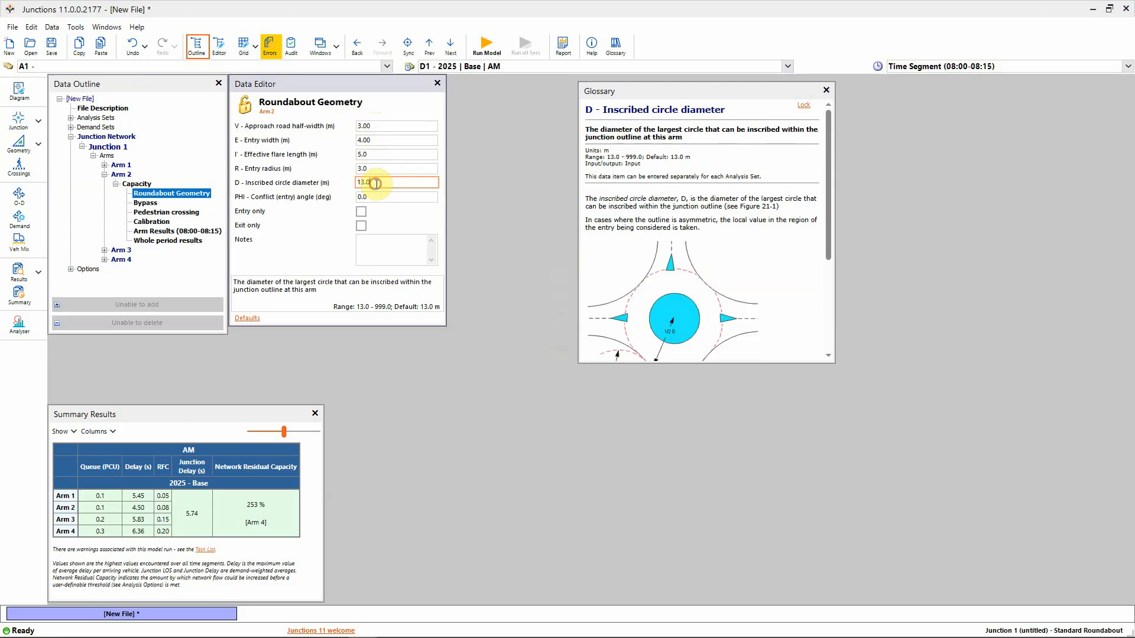
click(377, 196)
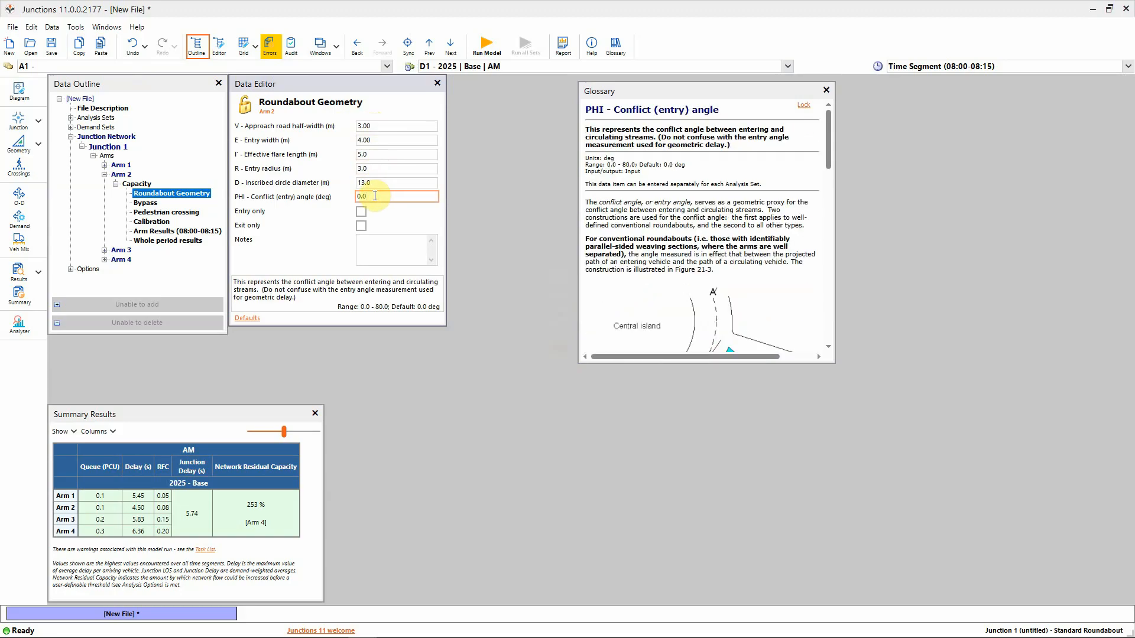
Open Arm 2's Whole period results, consult the Glossary entries for Max RFC, Max Delay, Max Queue and Max LOS, and close the Glossary
click(148, 243)
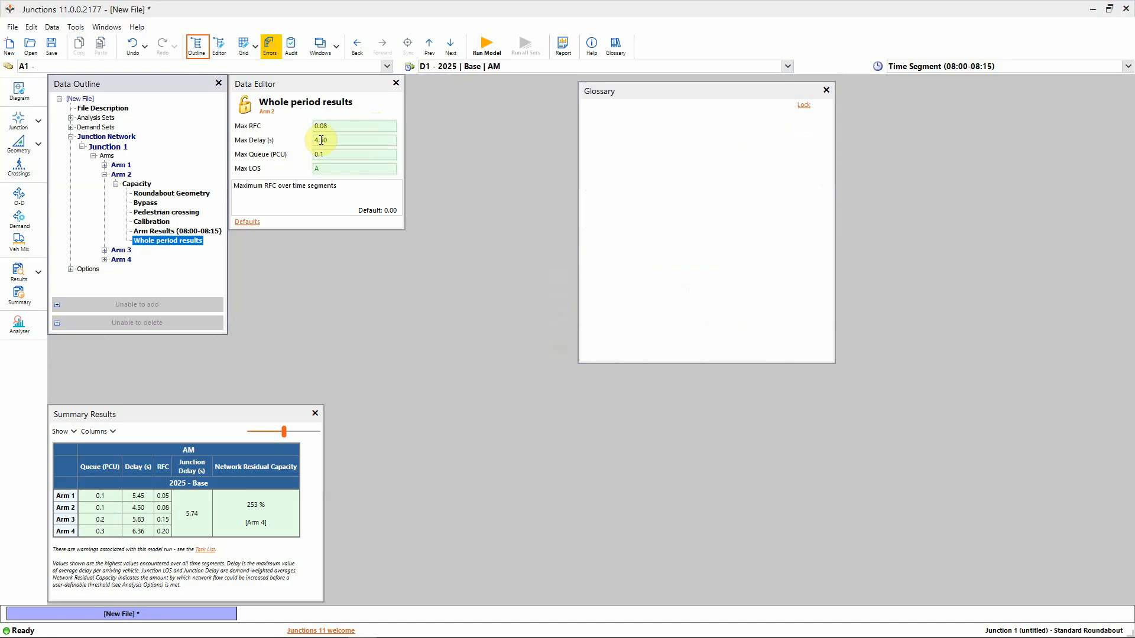
click(334, 126)
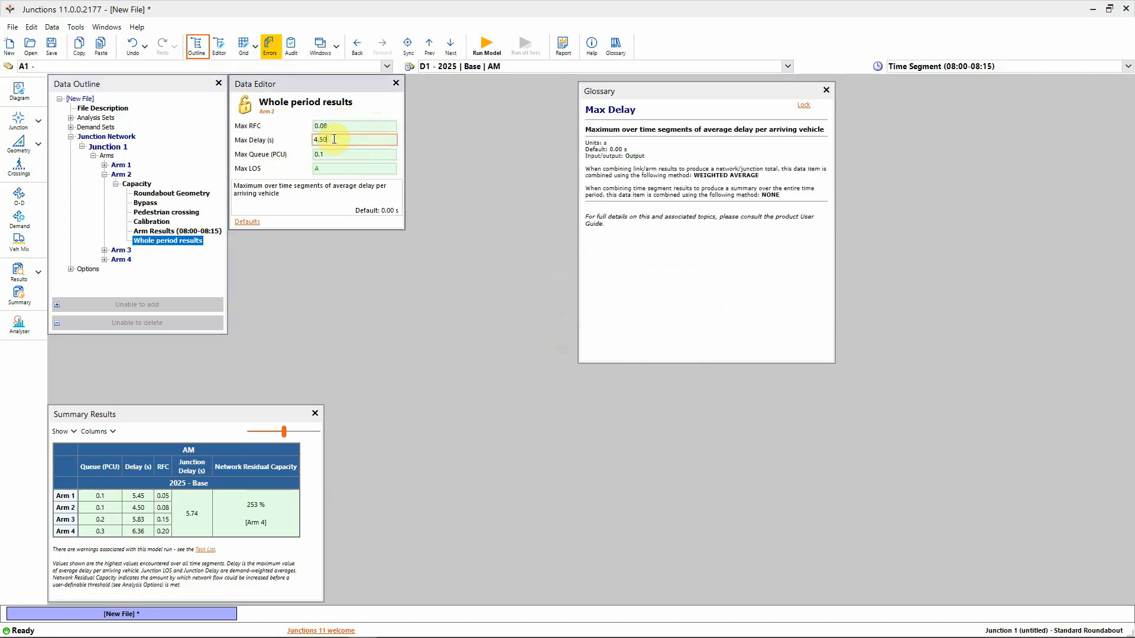
click(335, 126)
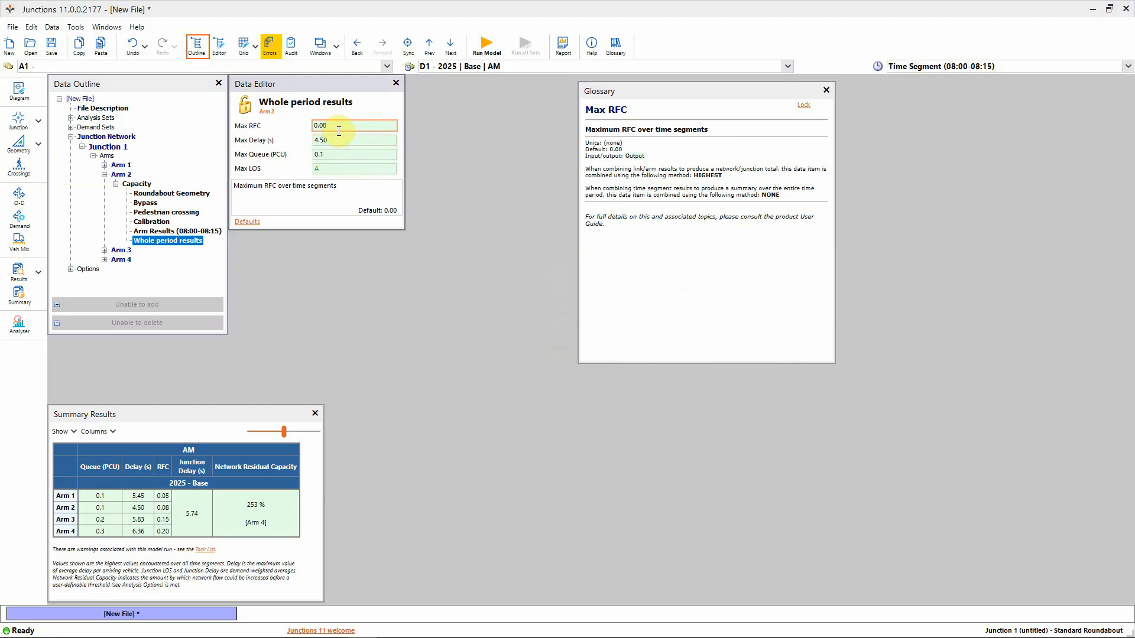
click(338, 140)
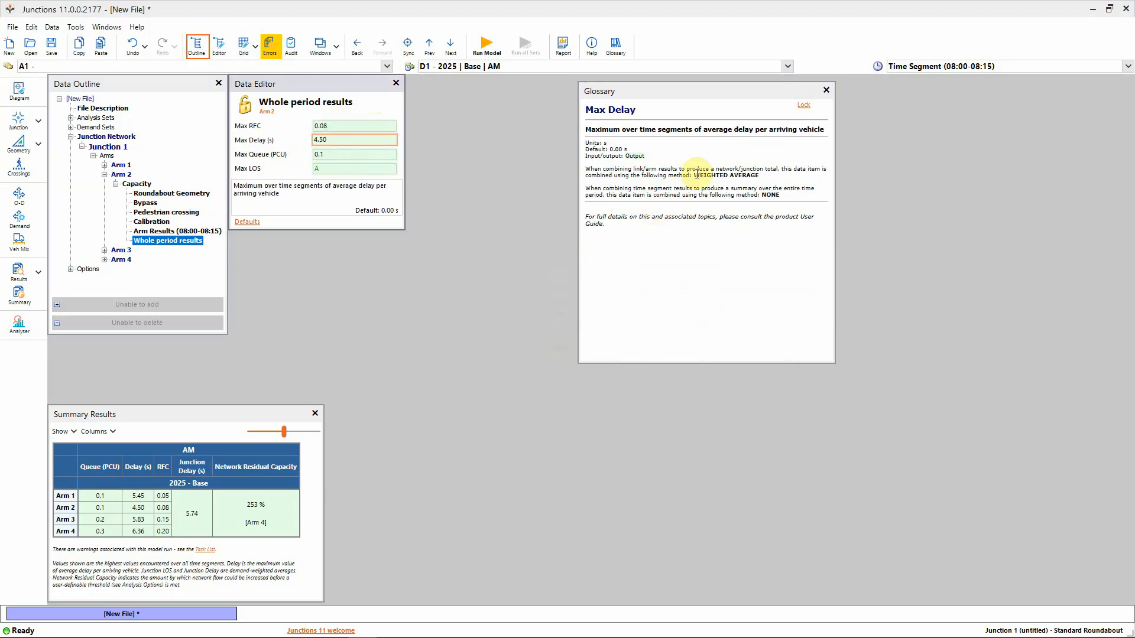
drag(693, 176, 771, 179)
click(336, 154)
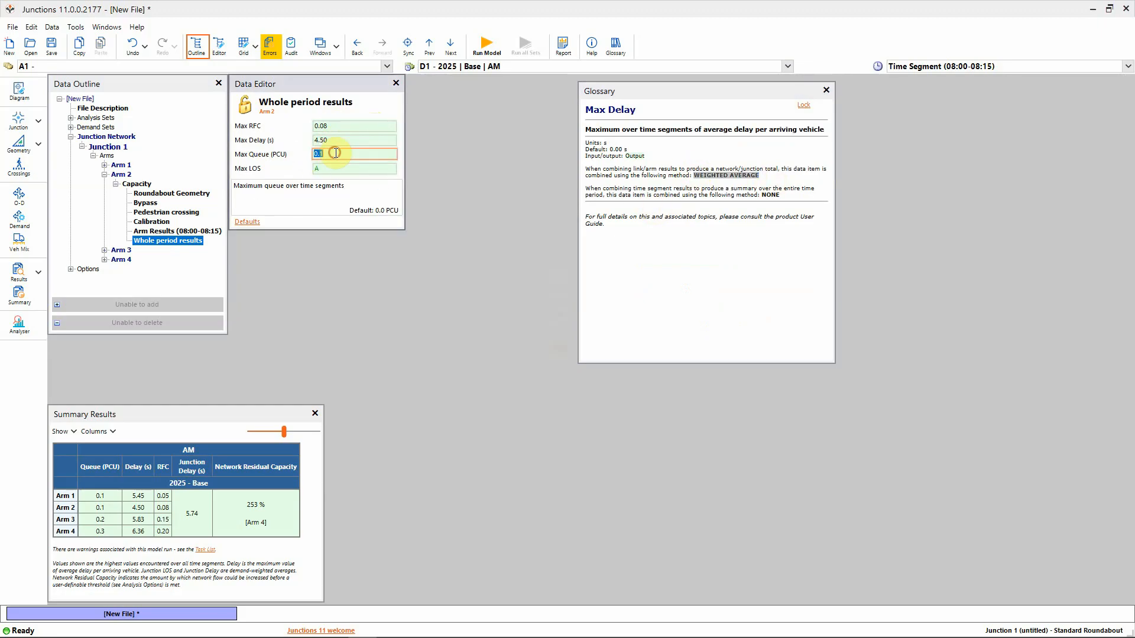
click(334, 168)
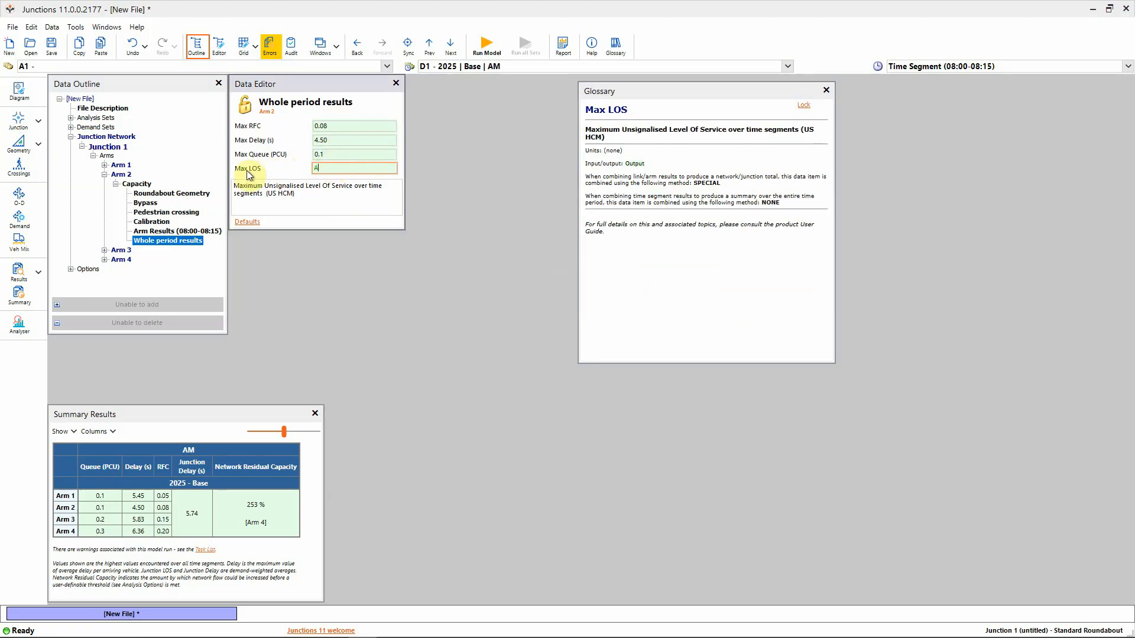
click(332, 165)
click(330, 153)
click(321, 167)
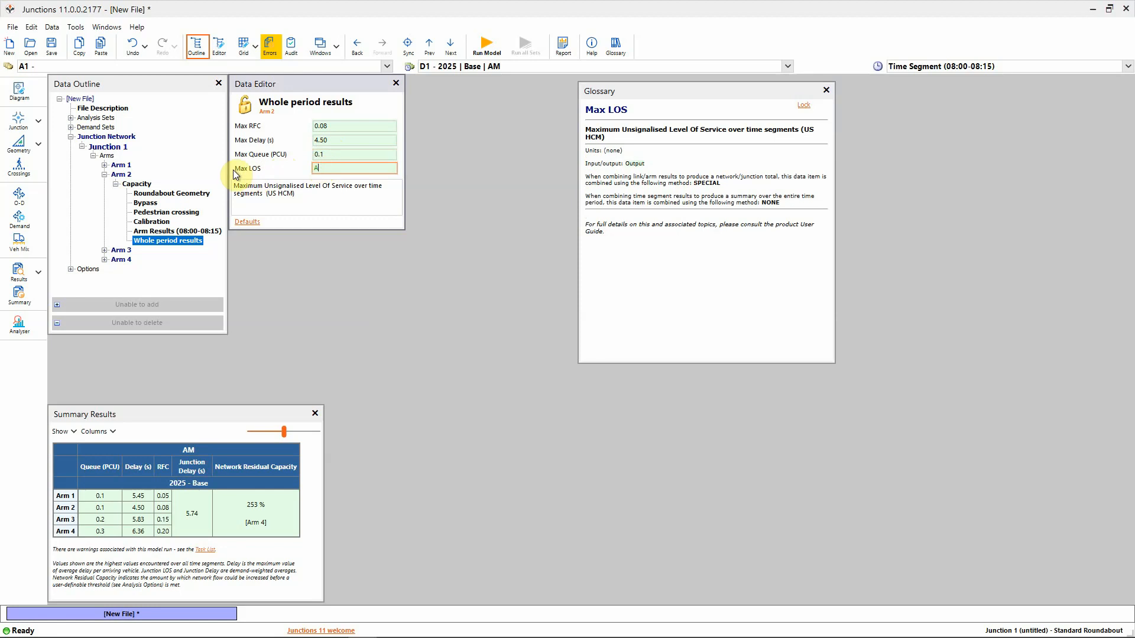
click(336, 125)
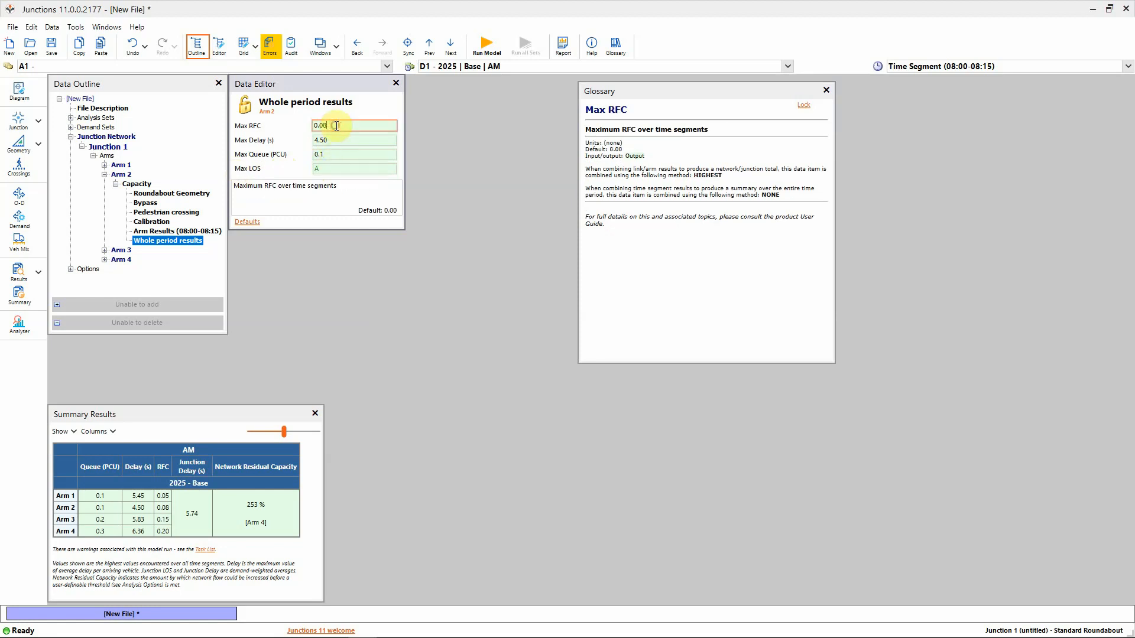
click(827, 89)
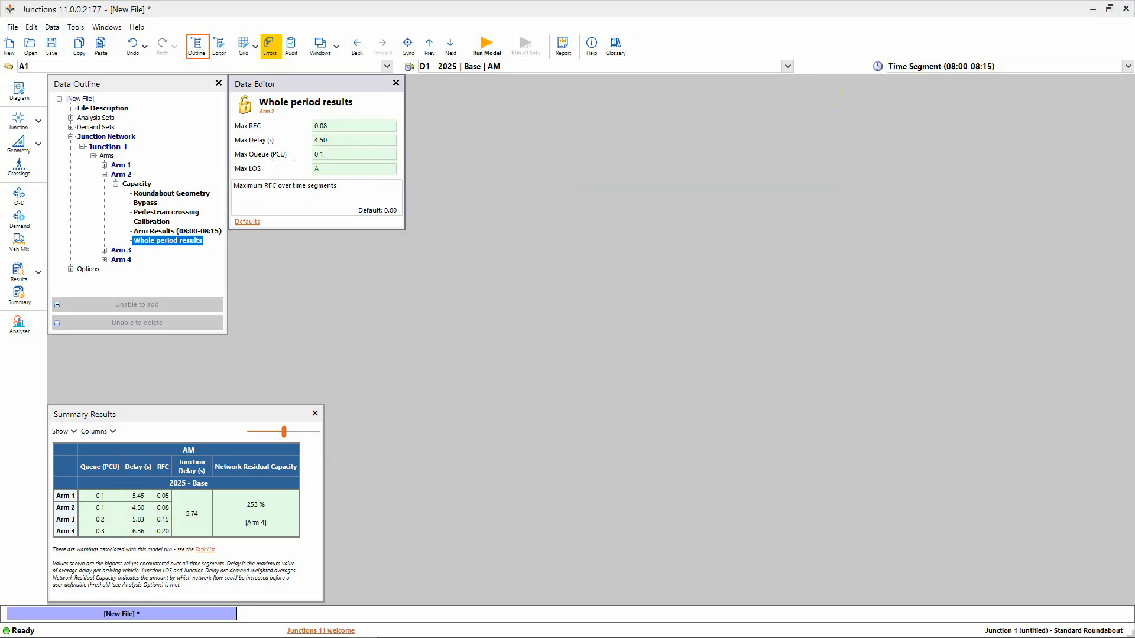
Search for "delay" in the Data Field Finder and widen its window so the item descriptions are readable
click(137, 28)
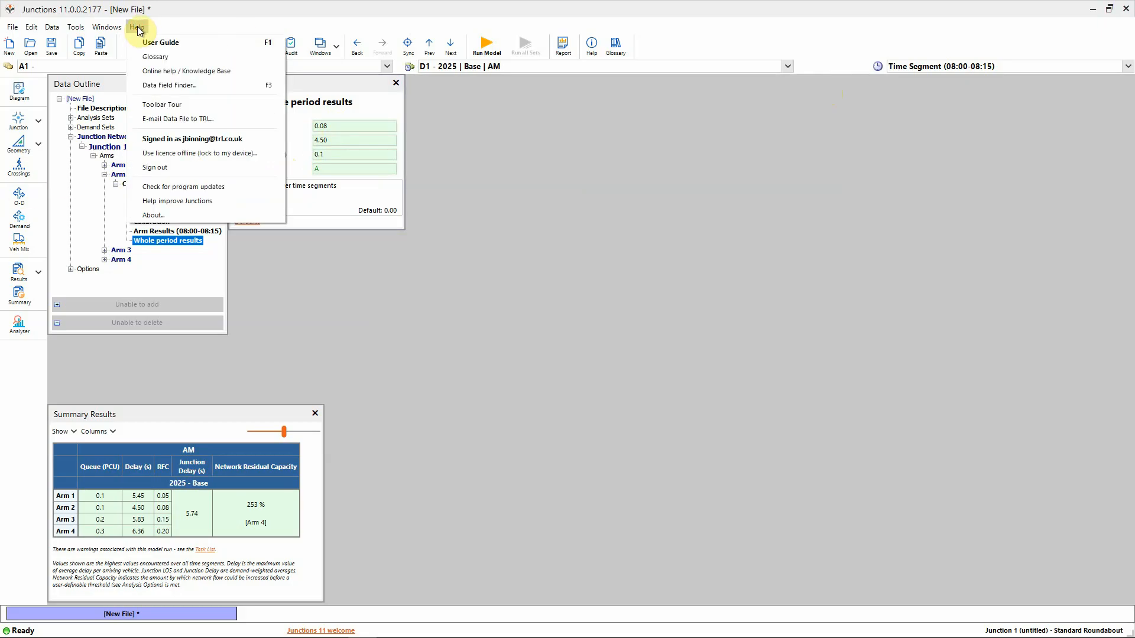
click(164, 86)
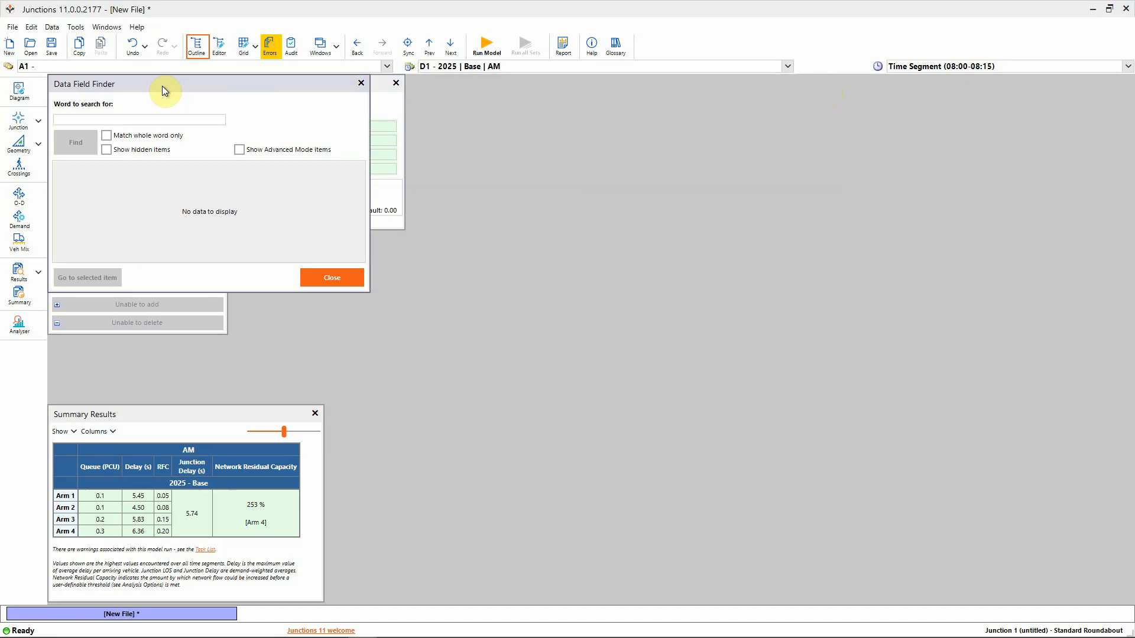
drag(163, 86, 607, 195)
click(537, 230)
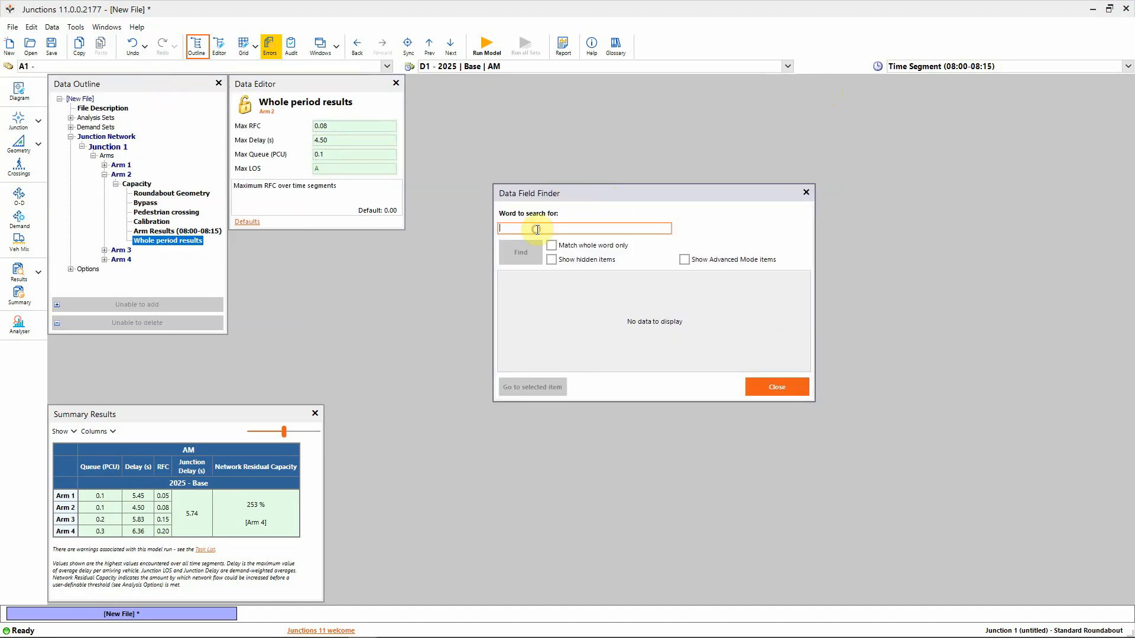
text(delay)
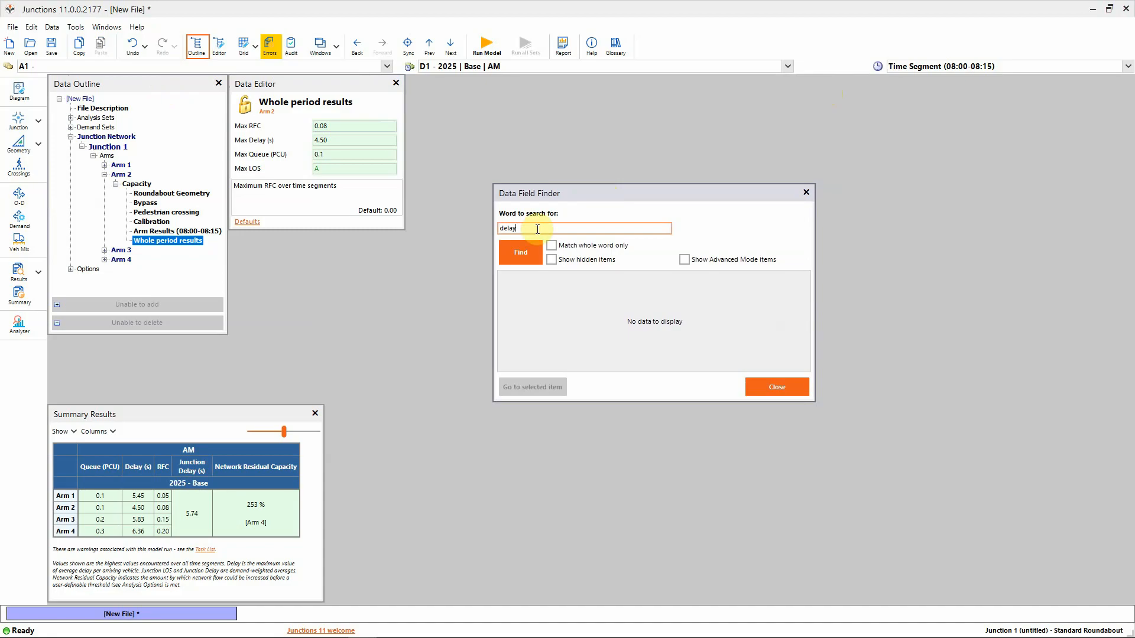
click(509, 252)
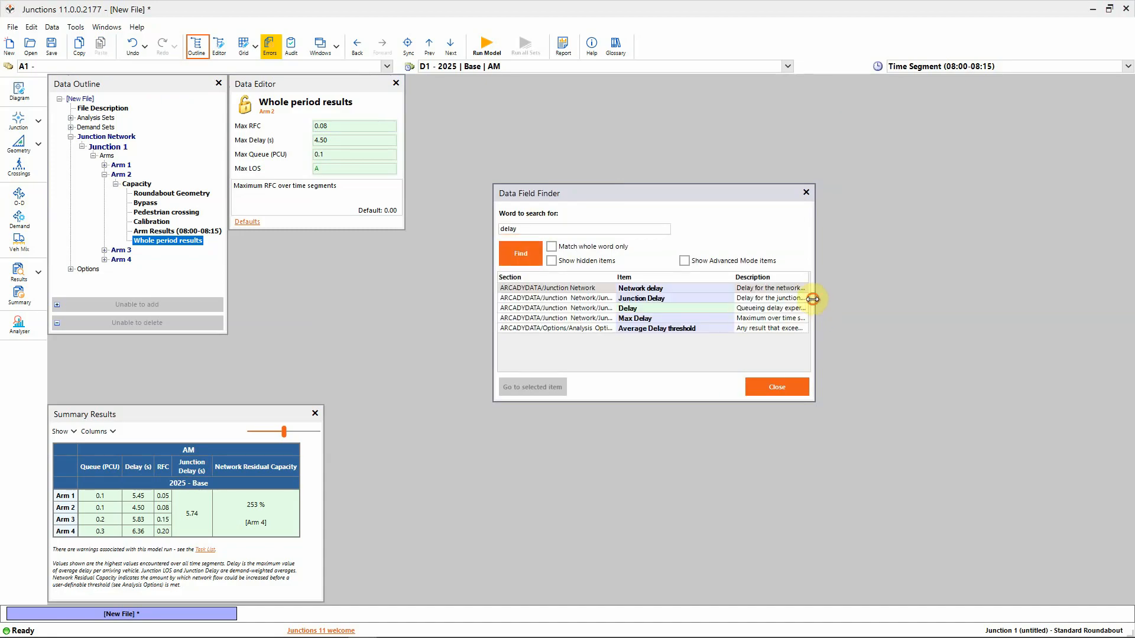
drag(815, 301, 979, 300)
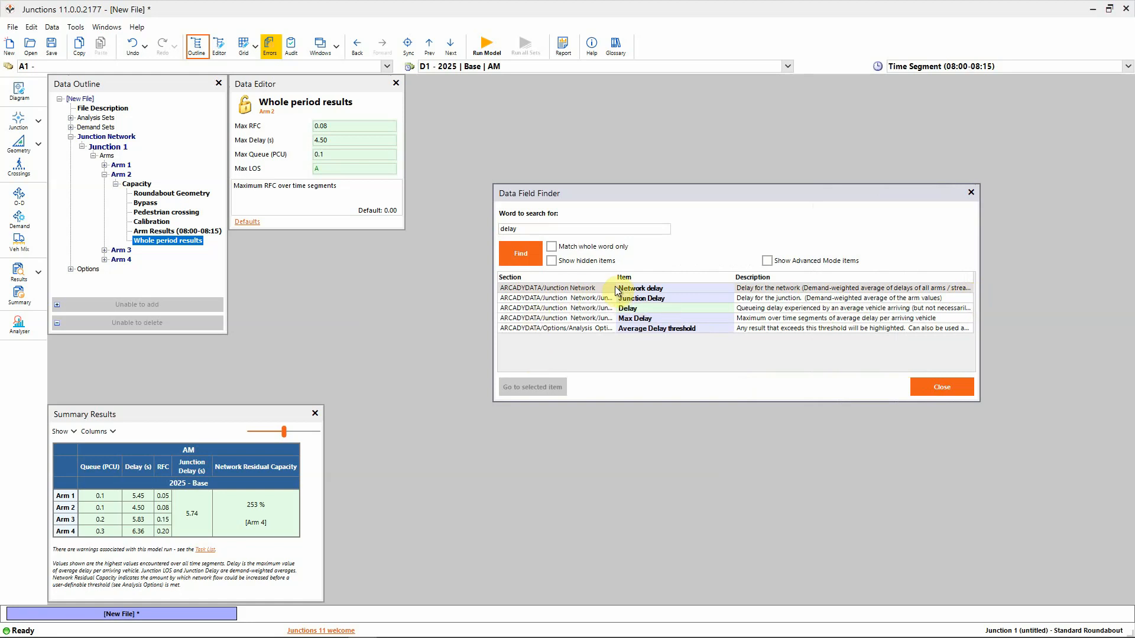
Go to the Arm Results data containing the found Delay item and close the Data Field Finder
click(559, 310)
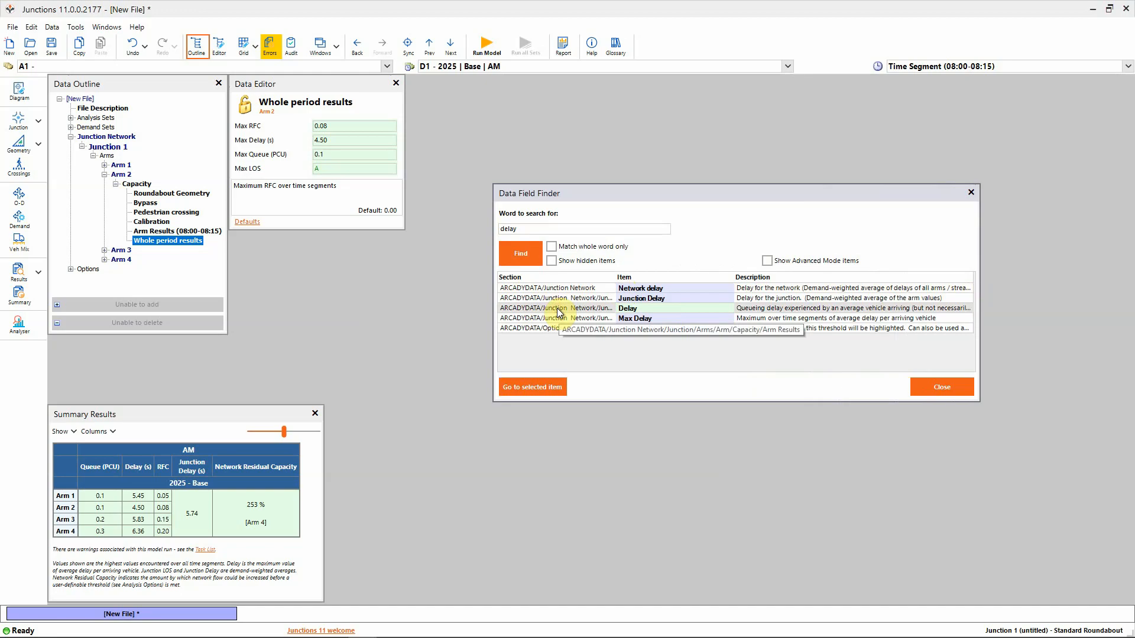
double_click(559, 311)
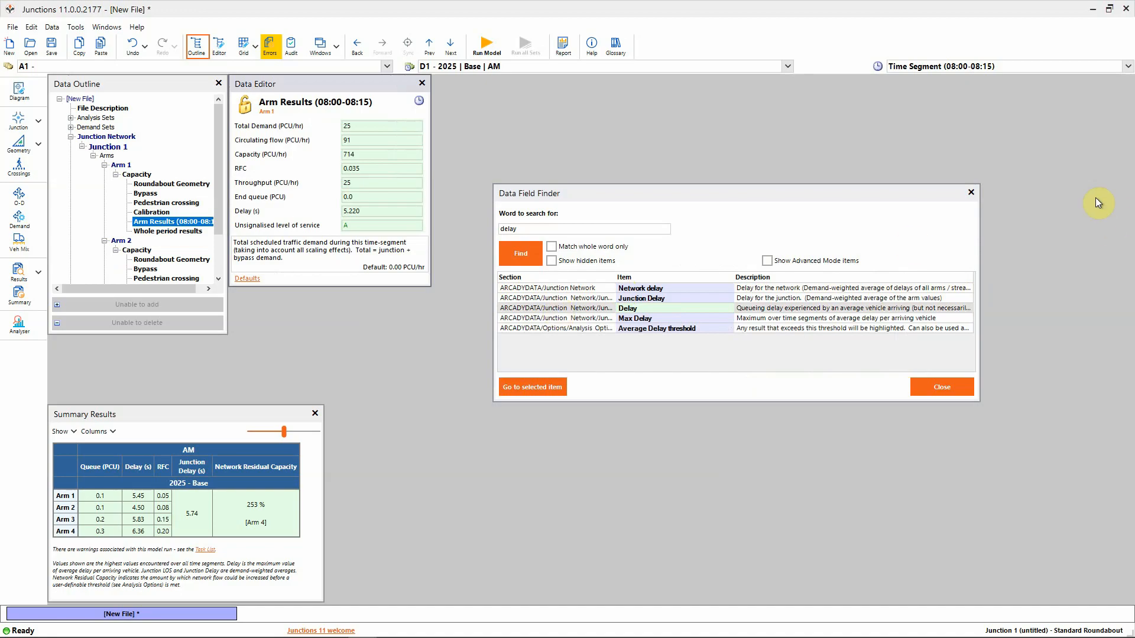
click(970, 192)
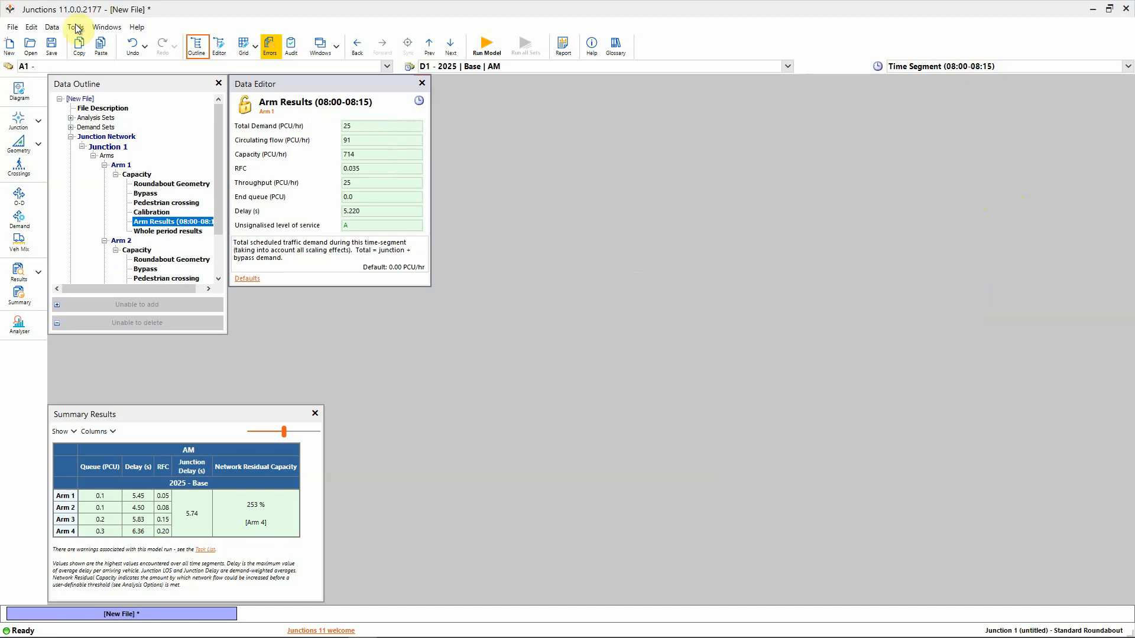
click(139, 28)
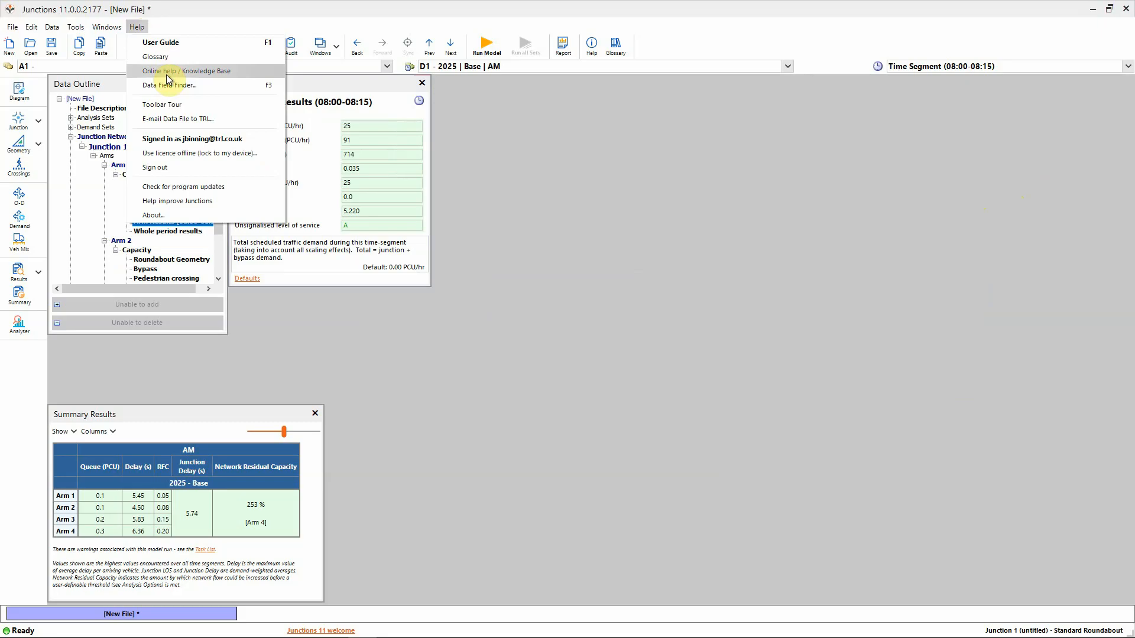
click(579, 243)
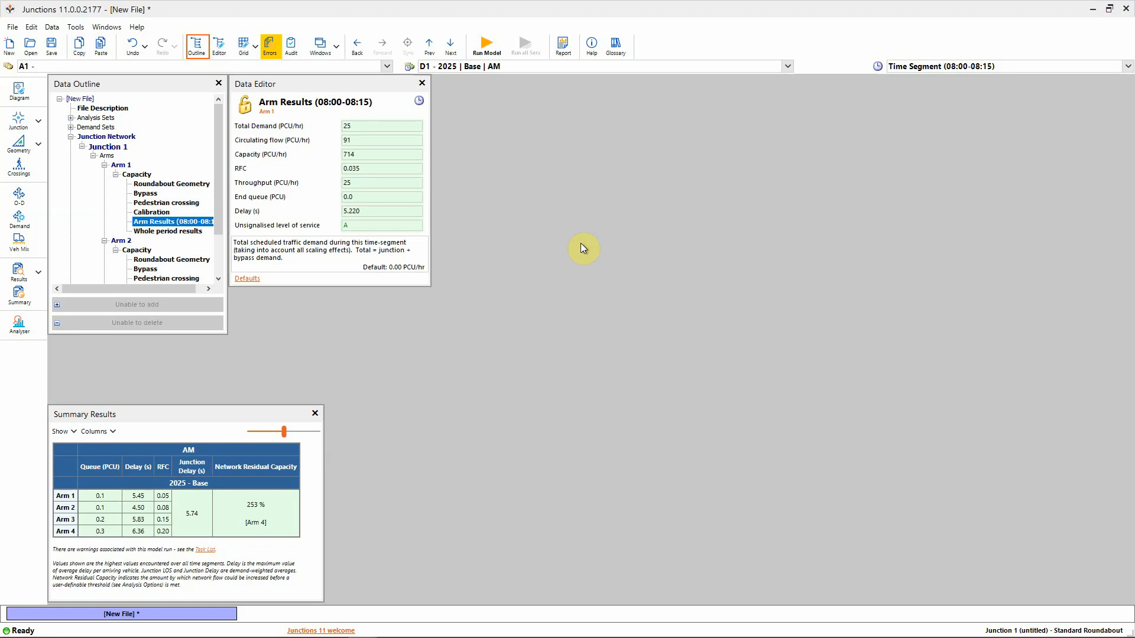